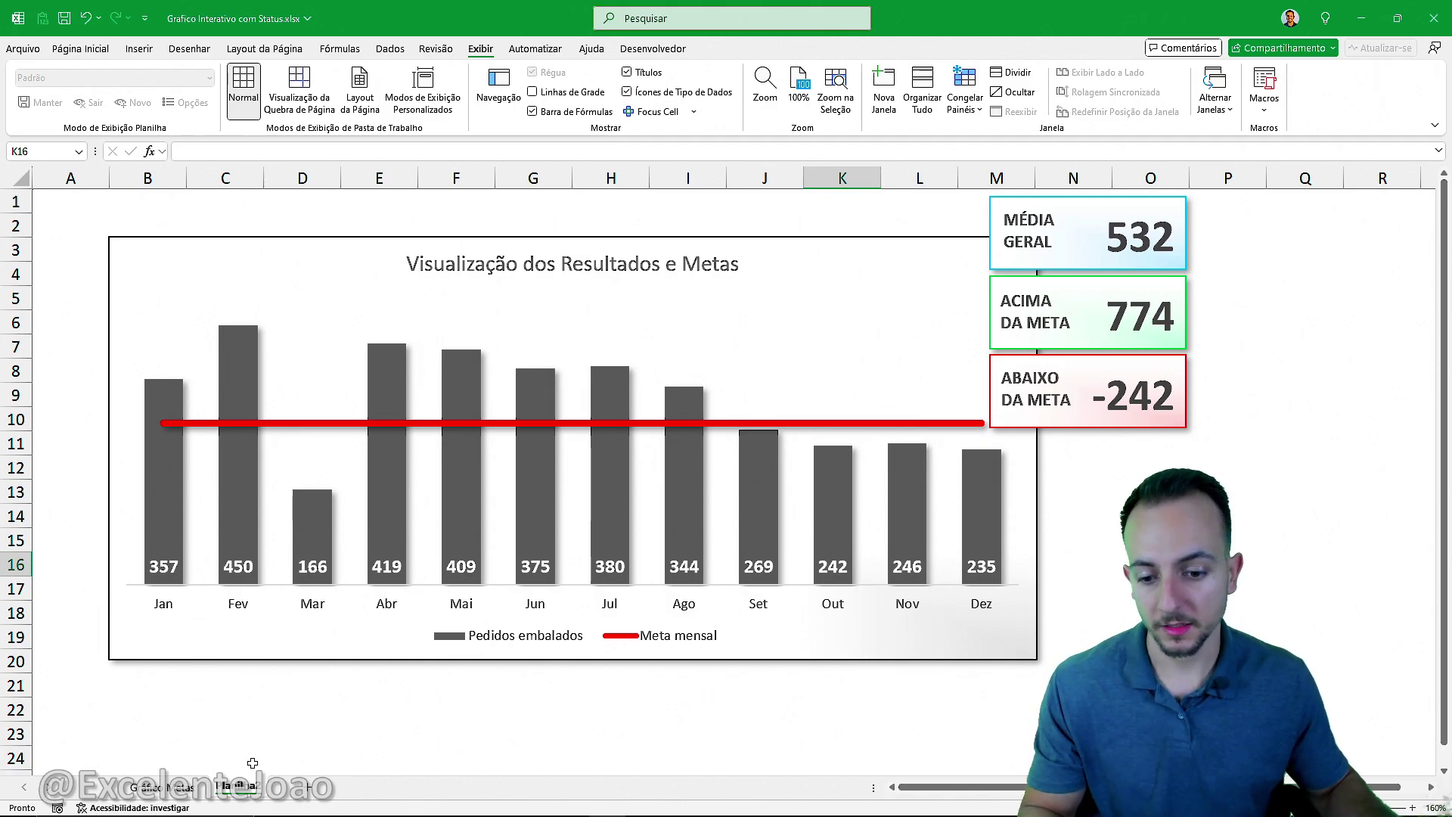
- Review the finished example's monthly order table and its chart of packed orders against the monthly target
left_click(179, 789)
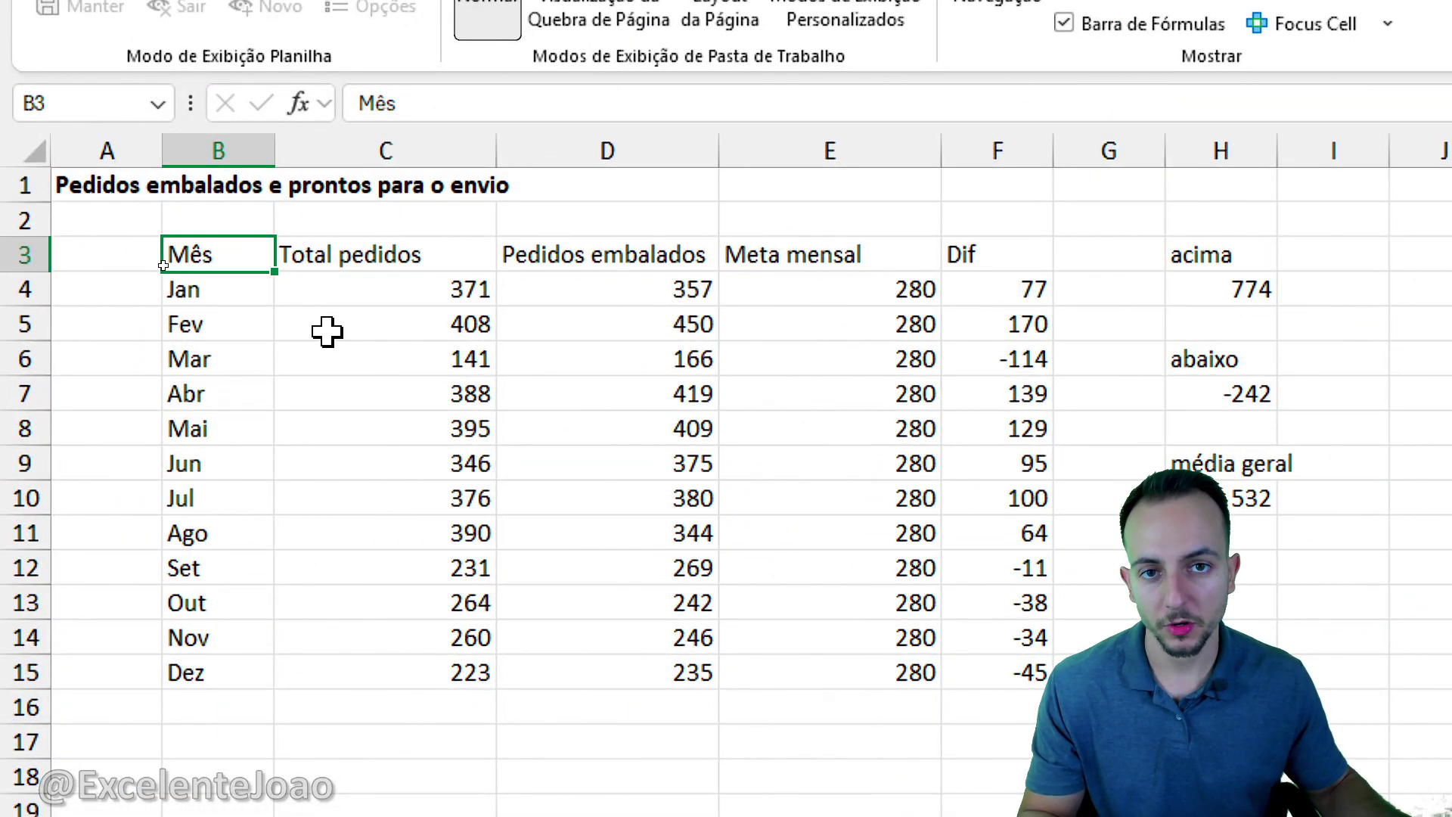
mouse_move(258, 222)
left_mouse_down()
mouse_move(138, 221)
mouse_move(140, 645)
mouse_move(266, 590)
mouse_move(191, 216)
left_mouse_up()
mouse_move(408, 233)
left_mouse_down()
mouse_move(268, 497)
mouse_move(543, 361)
mouse_move(438, 246)
left_mouse_up()
mouse_move(616, 207)
left_mouse_down()
mouse_move(596, 211)
mouse_move(764, 289)
mouse_move(636, 250)
left_mouse_up()
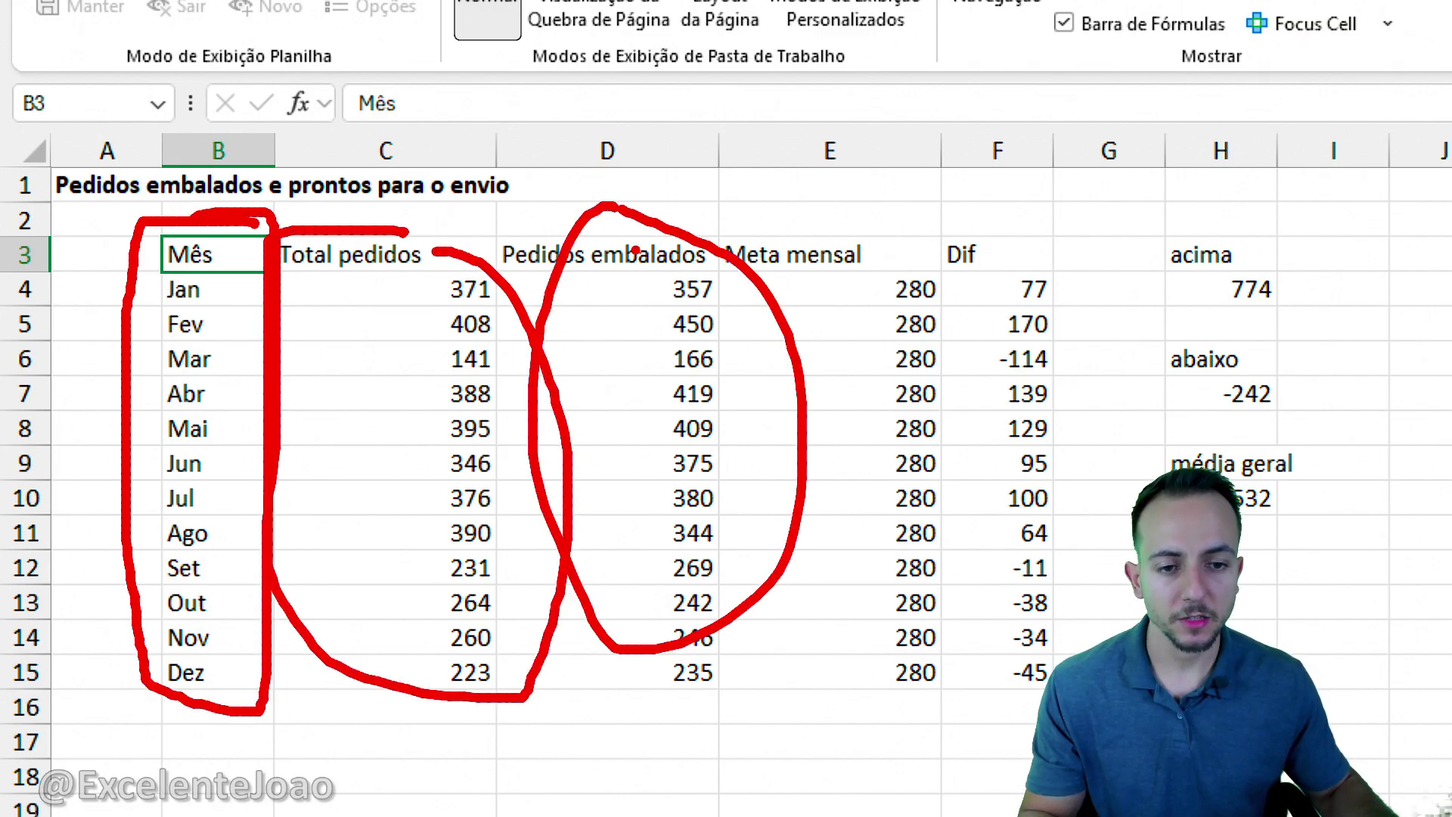
key("Escape")
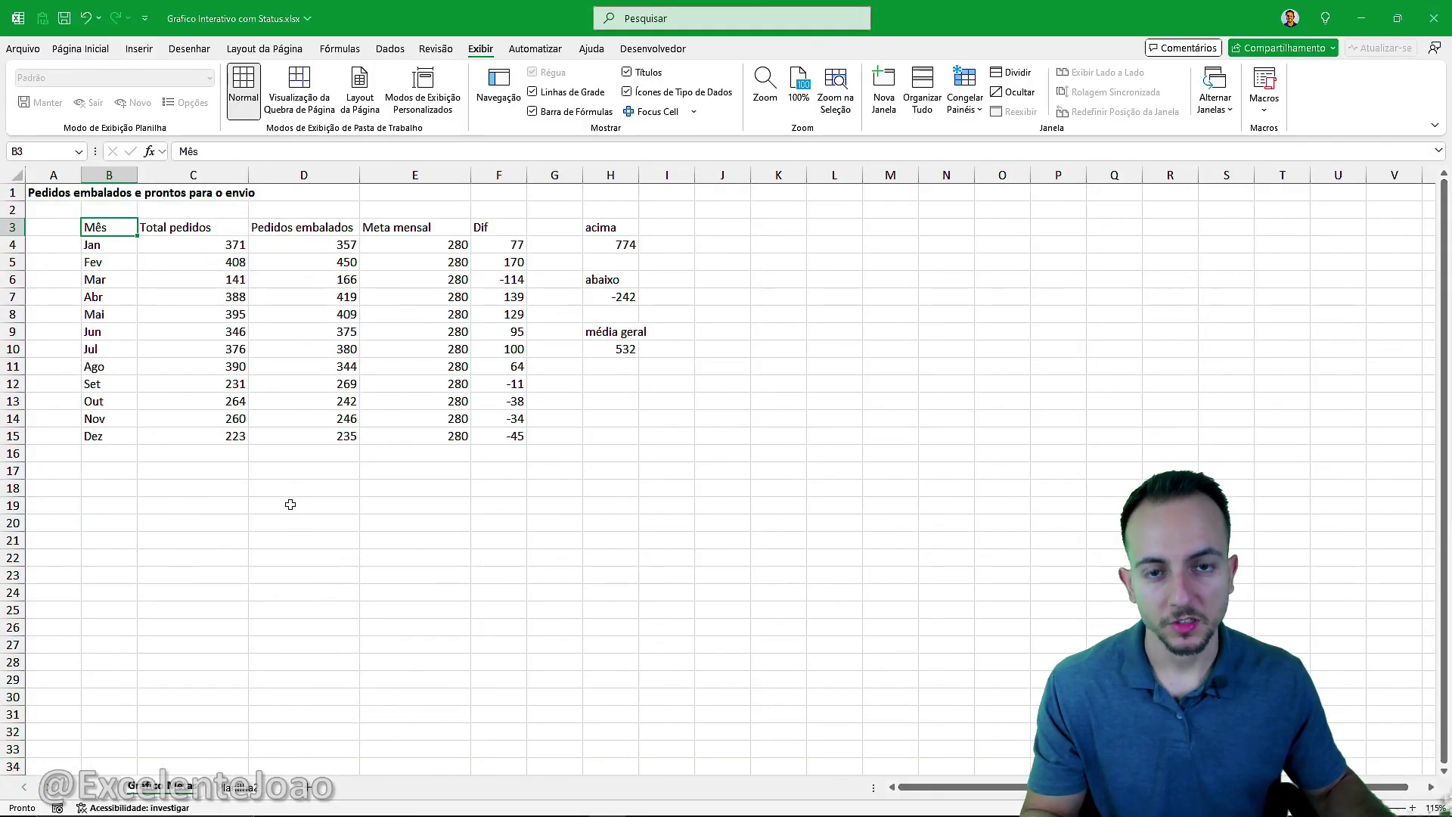
left_click(250, 788)
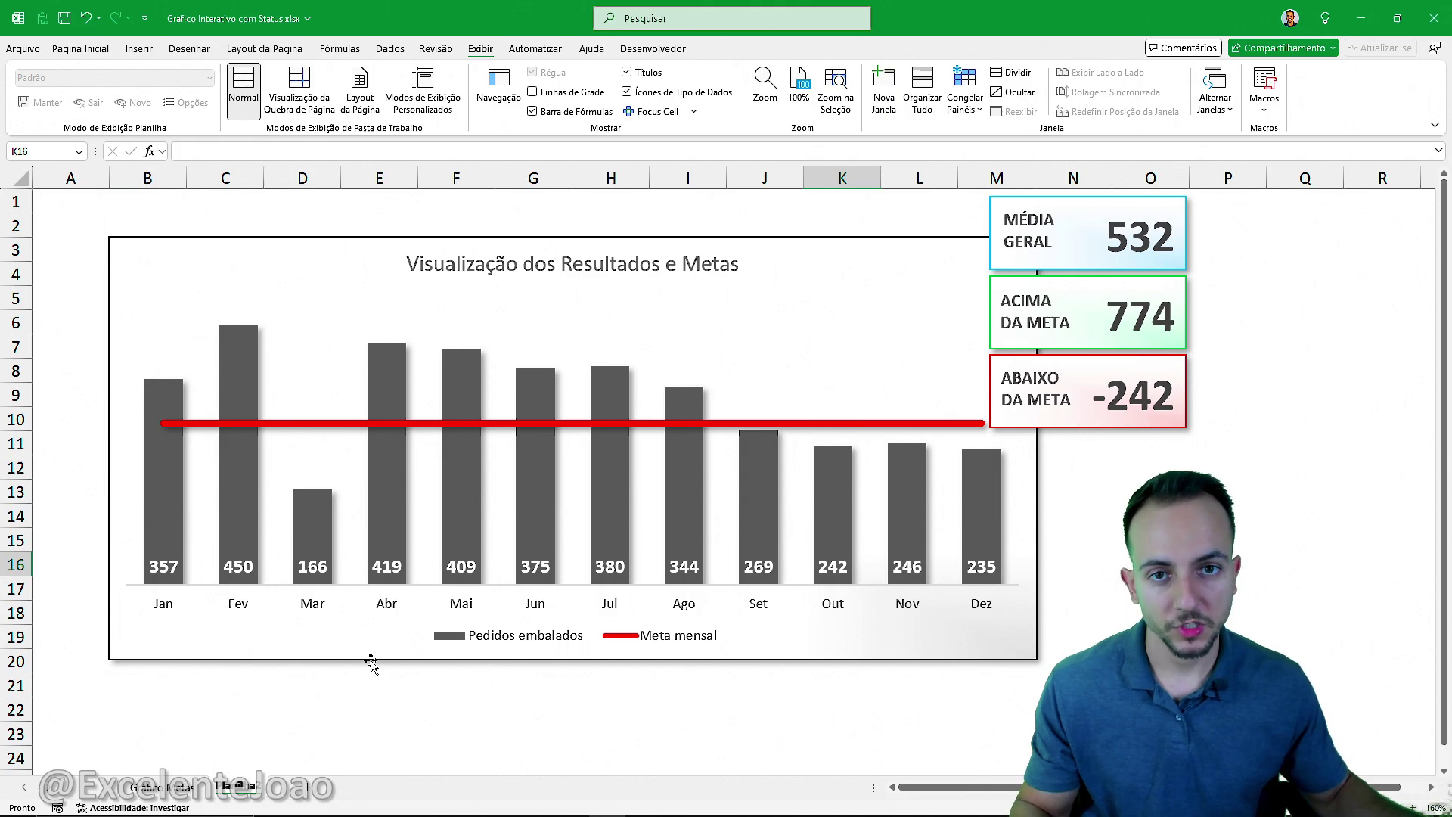
left_click(189, 787)
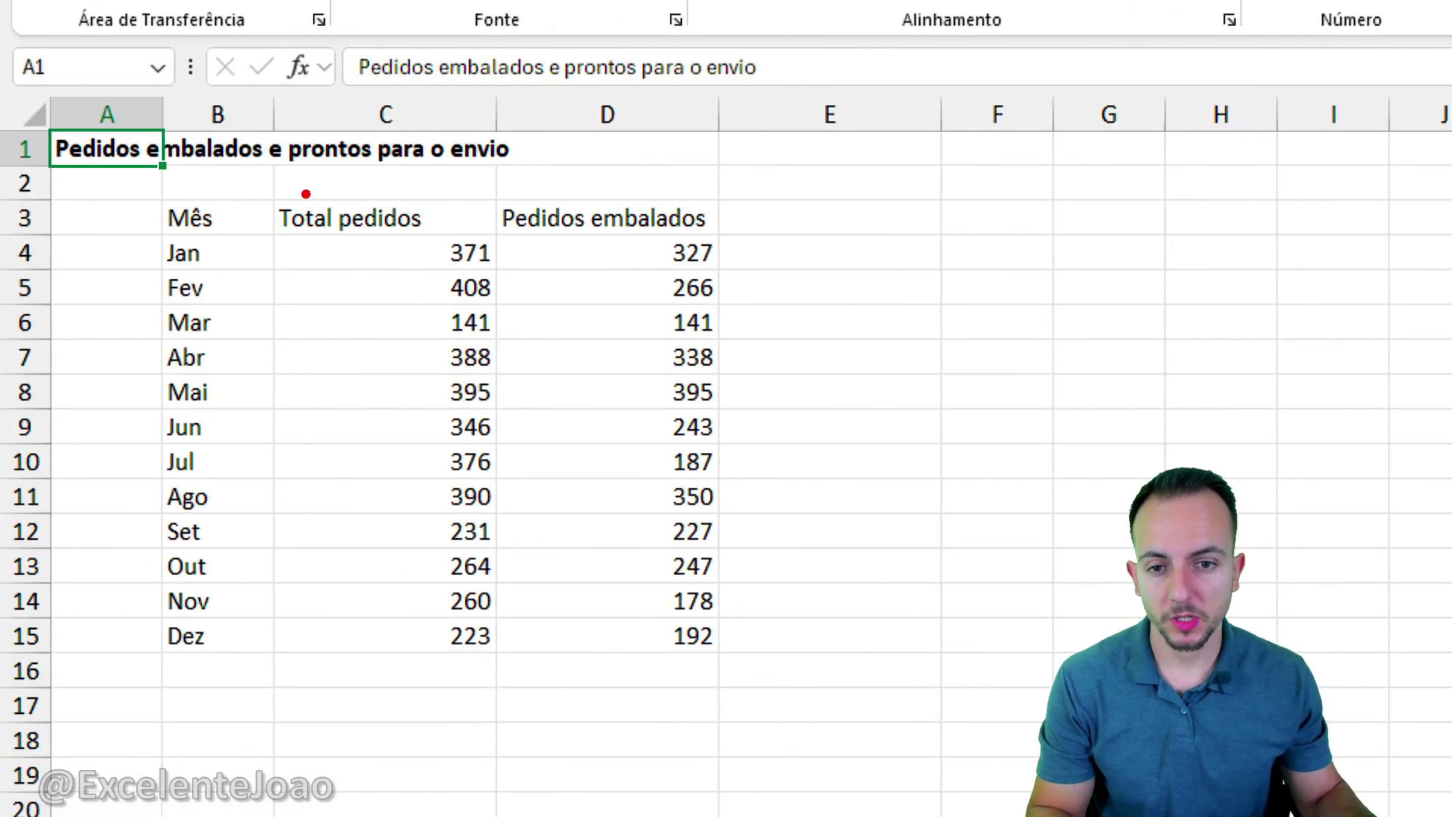
- Examine the Total pedidos and Pedidos embalados figures for January to December in the starting table
mouse_move(306, 194)
left_mouse_down()
mouse_move(130, 397)
mouse_move(274, 674)
left_mouse_up()
mouse_move(644, 187)
left_mouse_down()
mouse_move(731, 594)
mouse_move(648, 677)
left_mouse_up()
key("e")
left_click_drag(218, 636, 219, 245)
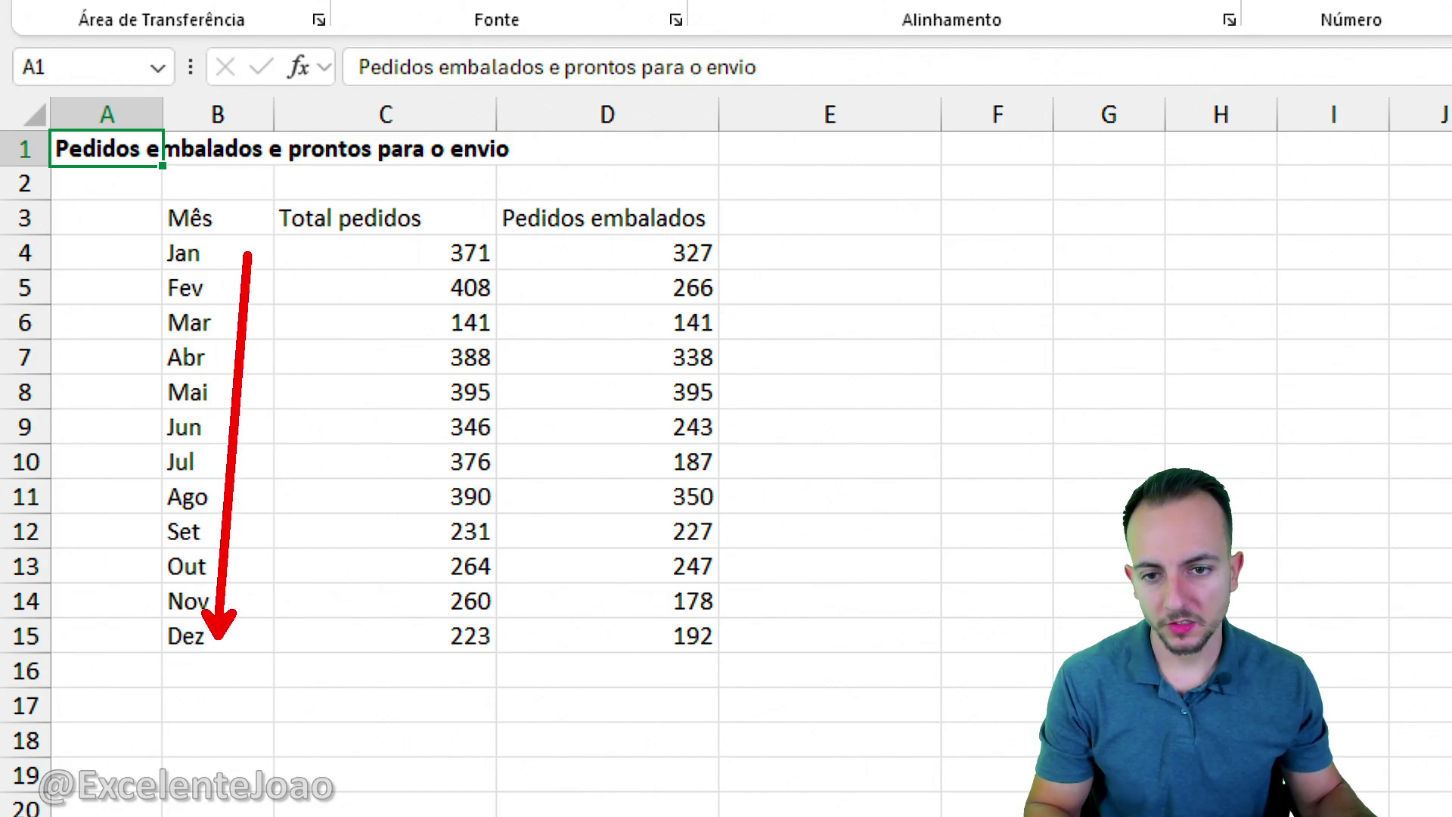
key("Escape")
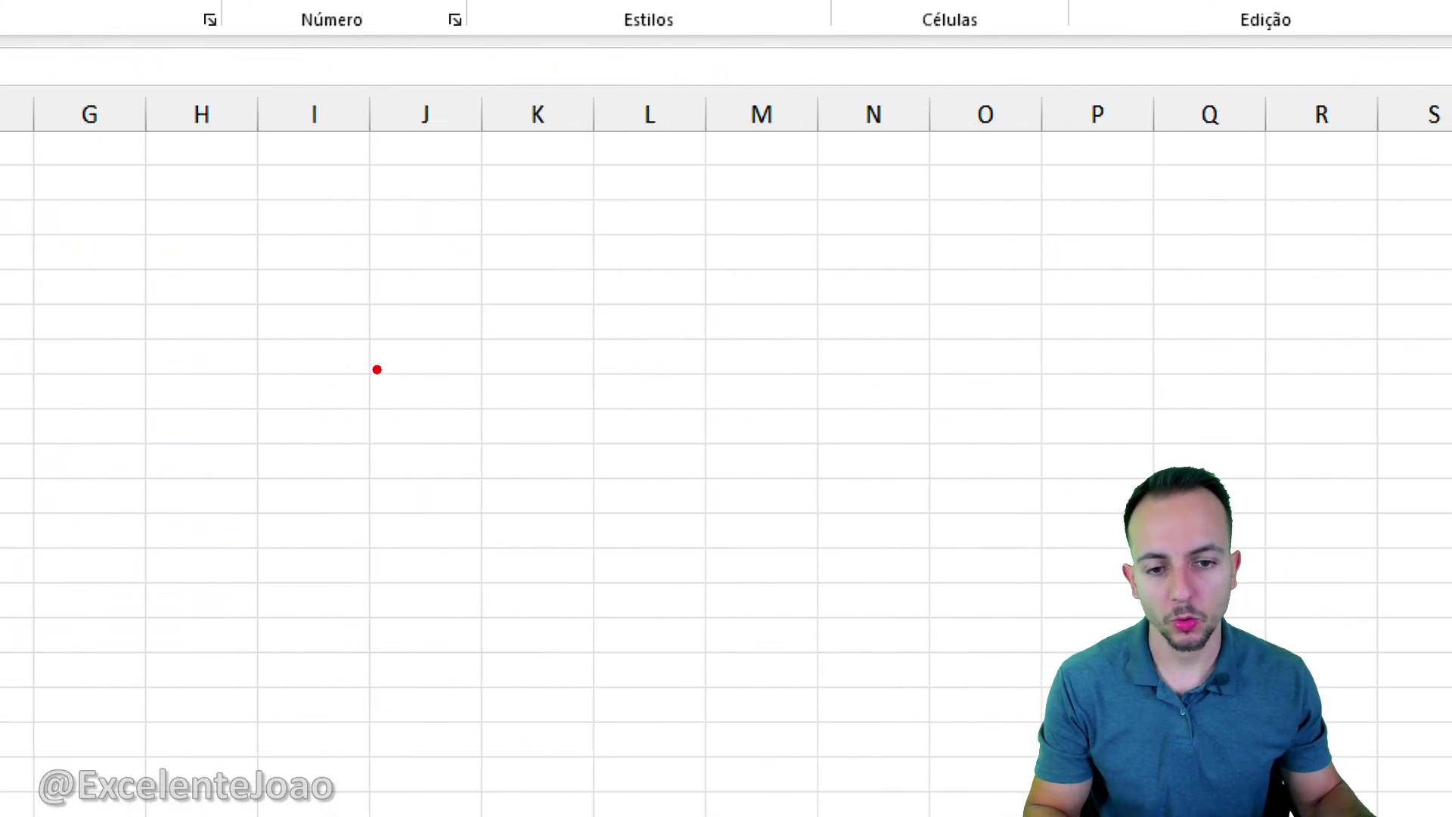
left_click_drag(300, 297, 416, 592)
left_click_drag(422, 590, 487, 392)
left_click_drag(501, 568, 554, 381)
left_click_drag(590, 595, 651, 421)
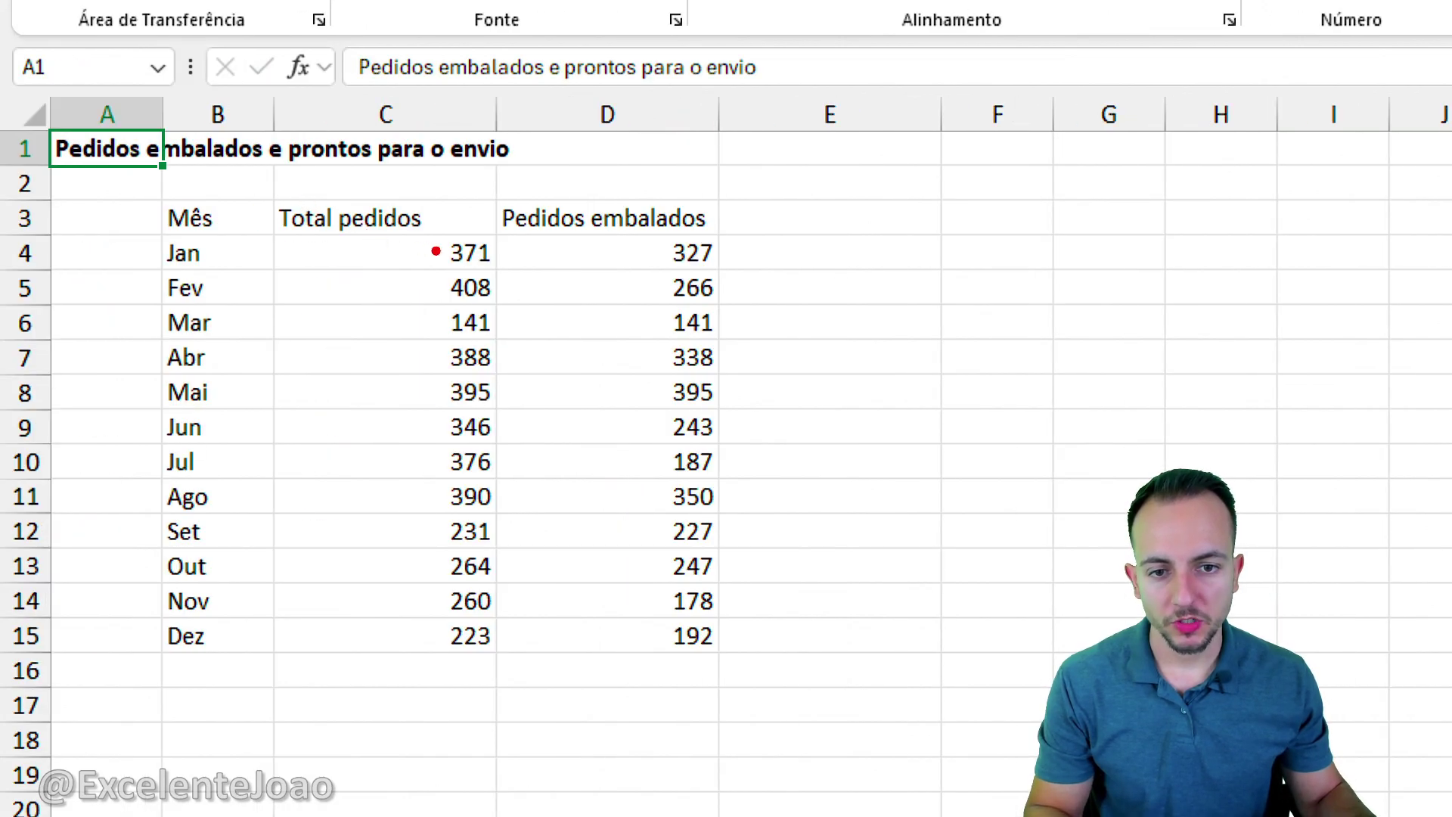
left_click_drag(237, 250, 660, 257)
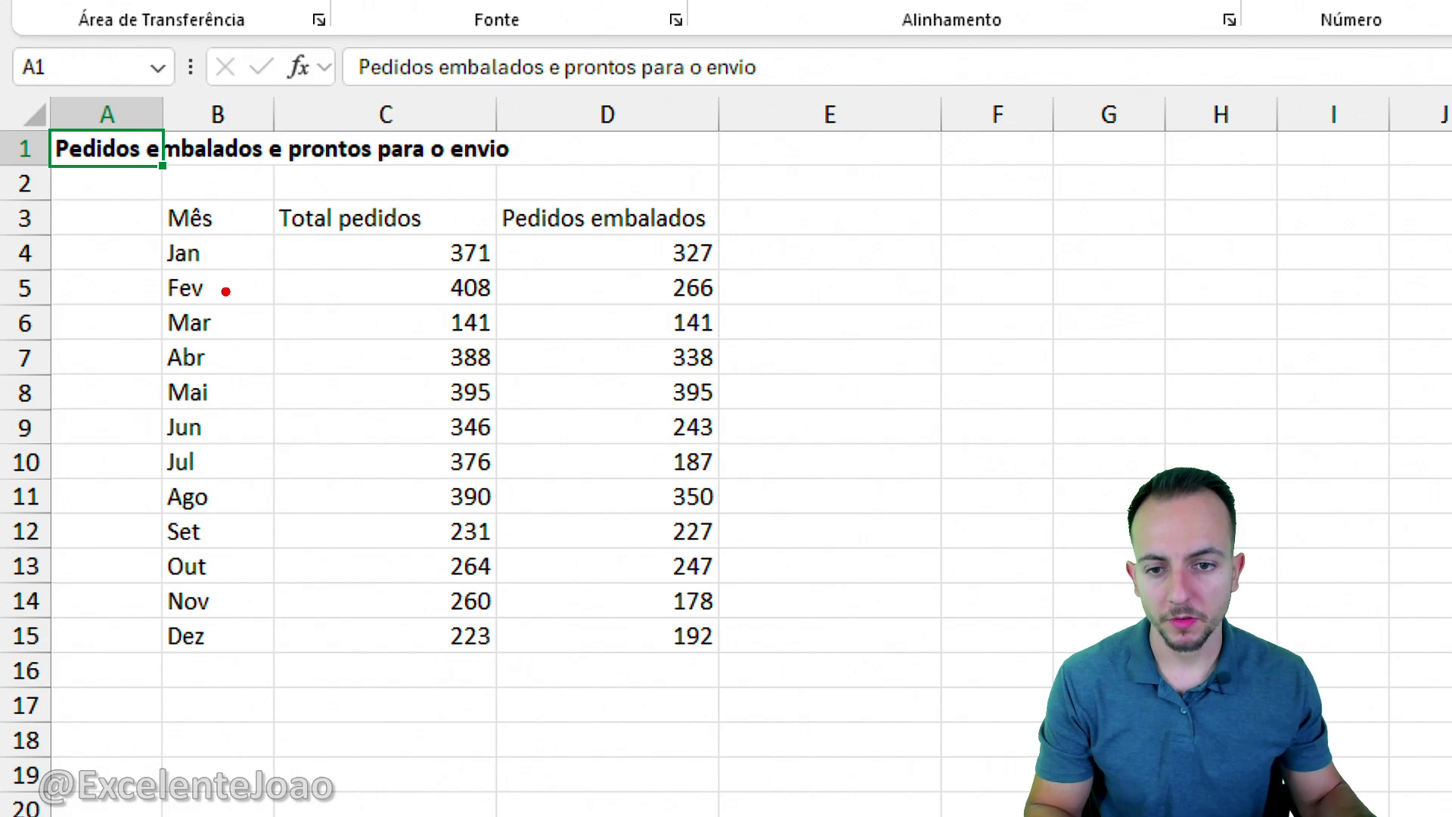
left_click_drag(225, 291, 670, 294)
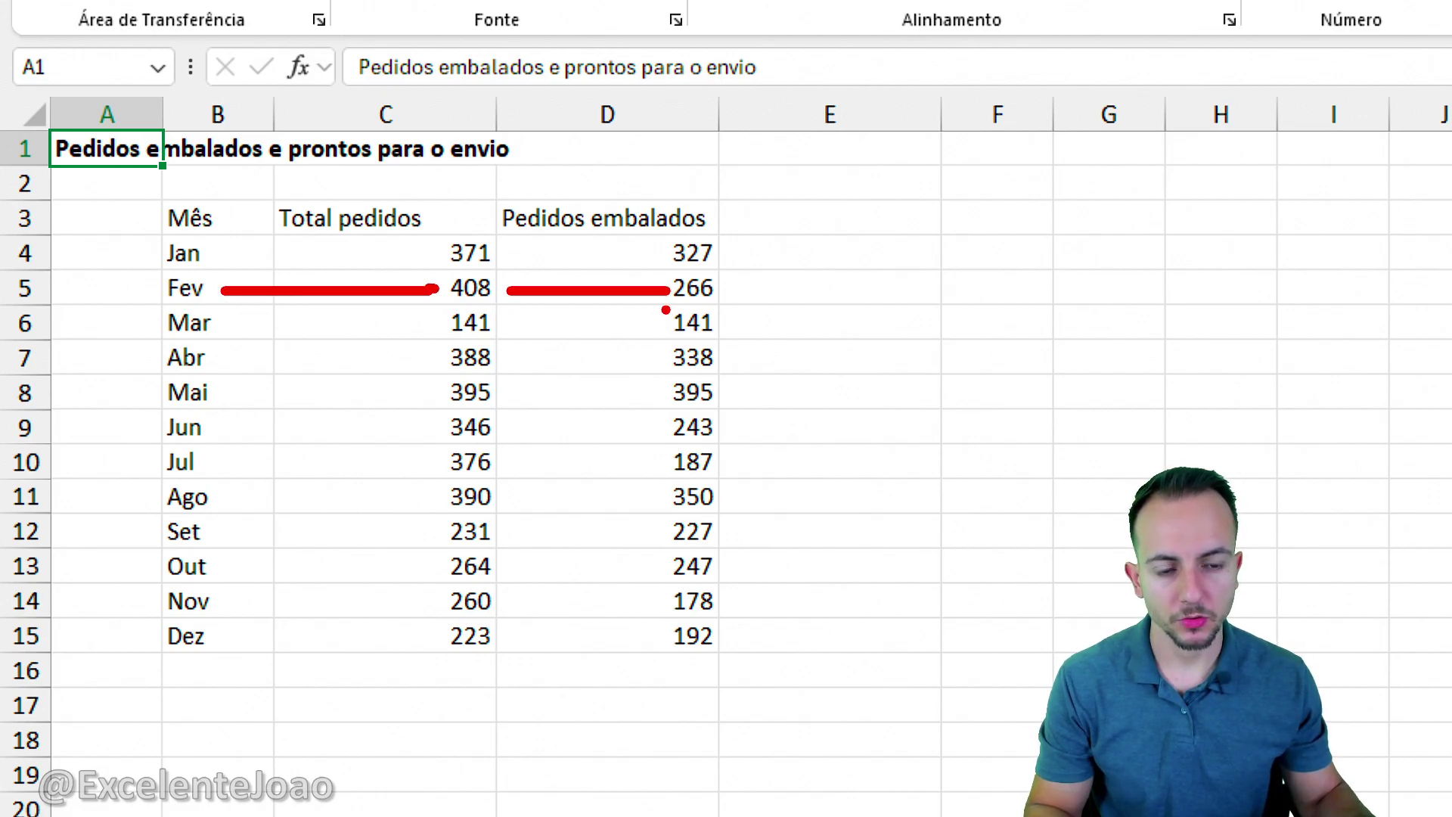
mouse_move(700, 173)
left_mouse_down()
mouse_move(484, 220)
mouse_move(667, 181)
left_mouse_up()
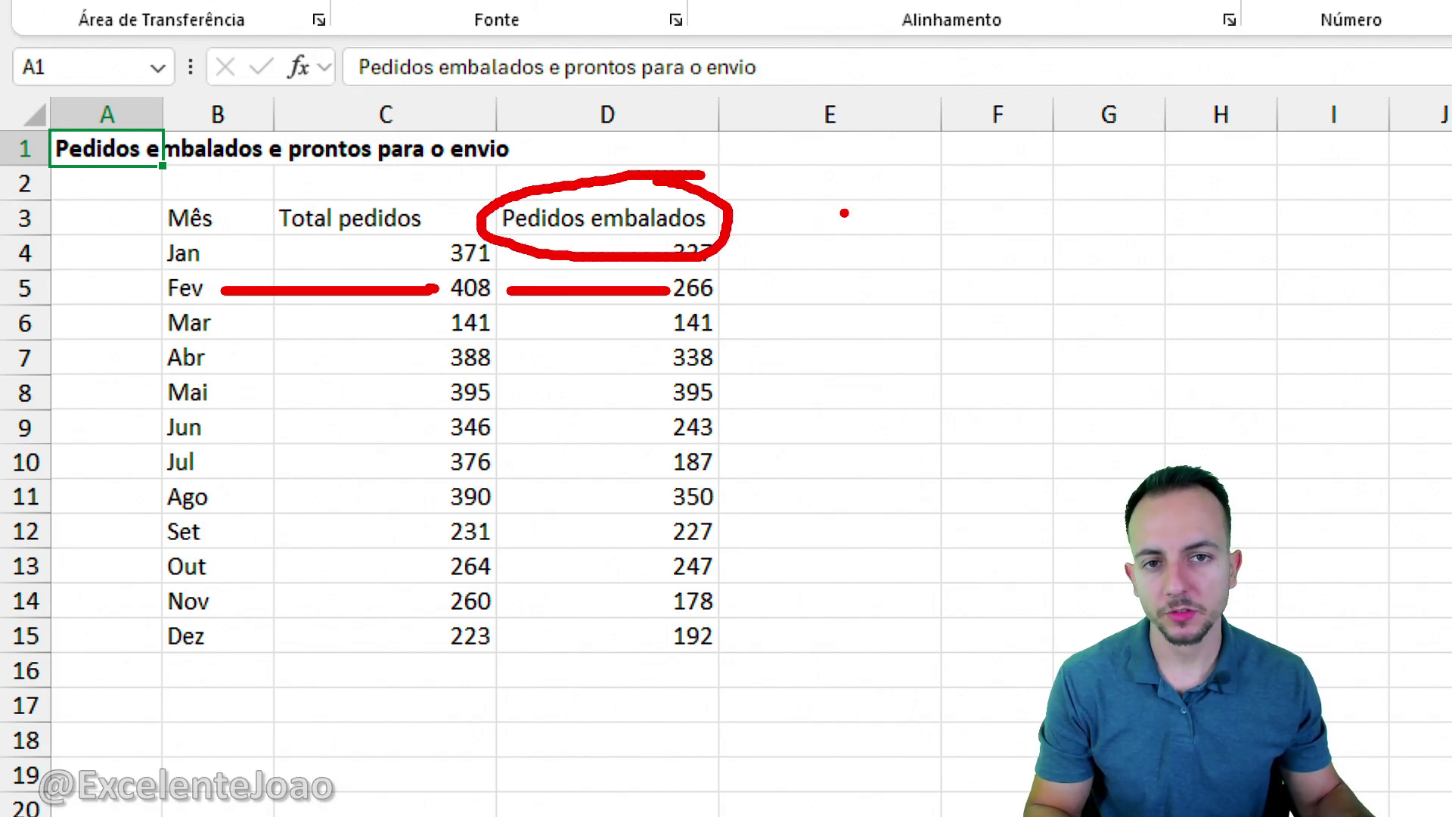
key("Escape")
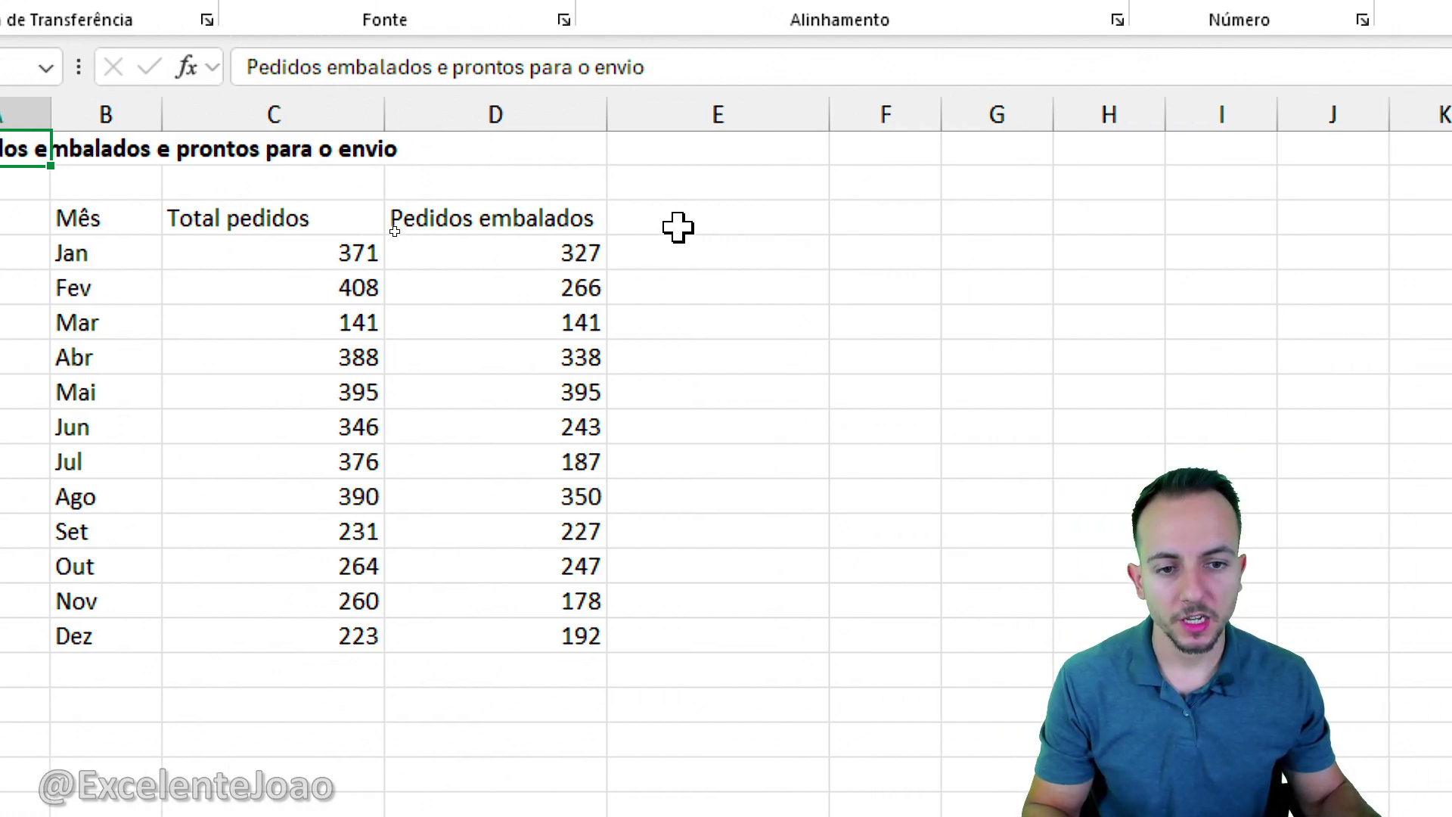
- Add a "Meta mensal" column header in E3 and enter 280 as January's target in E4
left_click(790, 227)
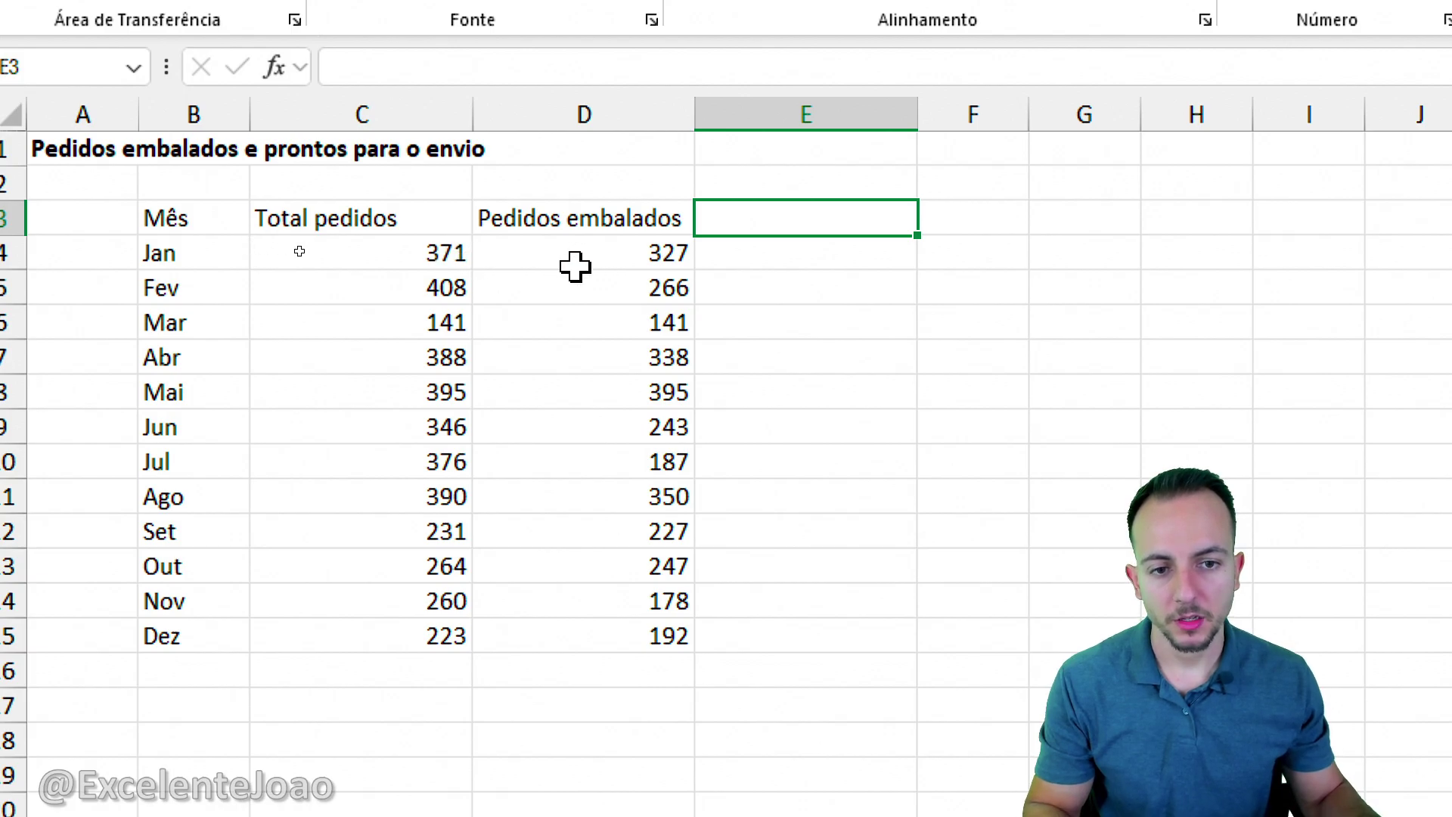
key("ctrl+2")
mouse_move(465, 224)
left_mouse_down()
mouse_move(412, 230)
mouse_move(473, 281)
mouse_move(463, 224)
left_mouse_up()
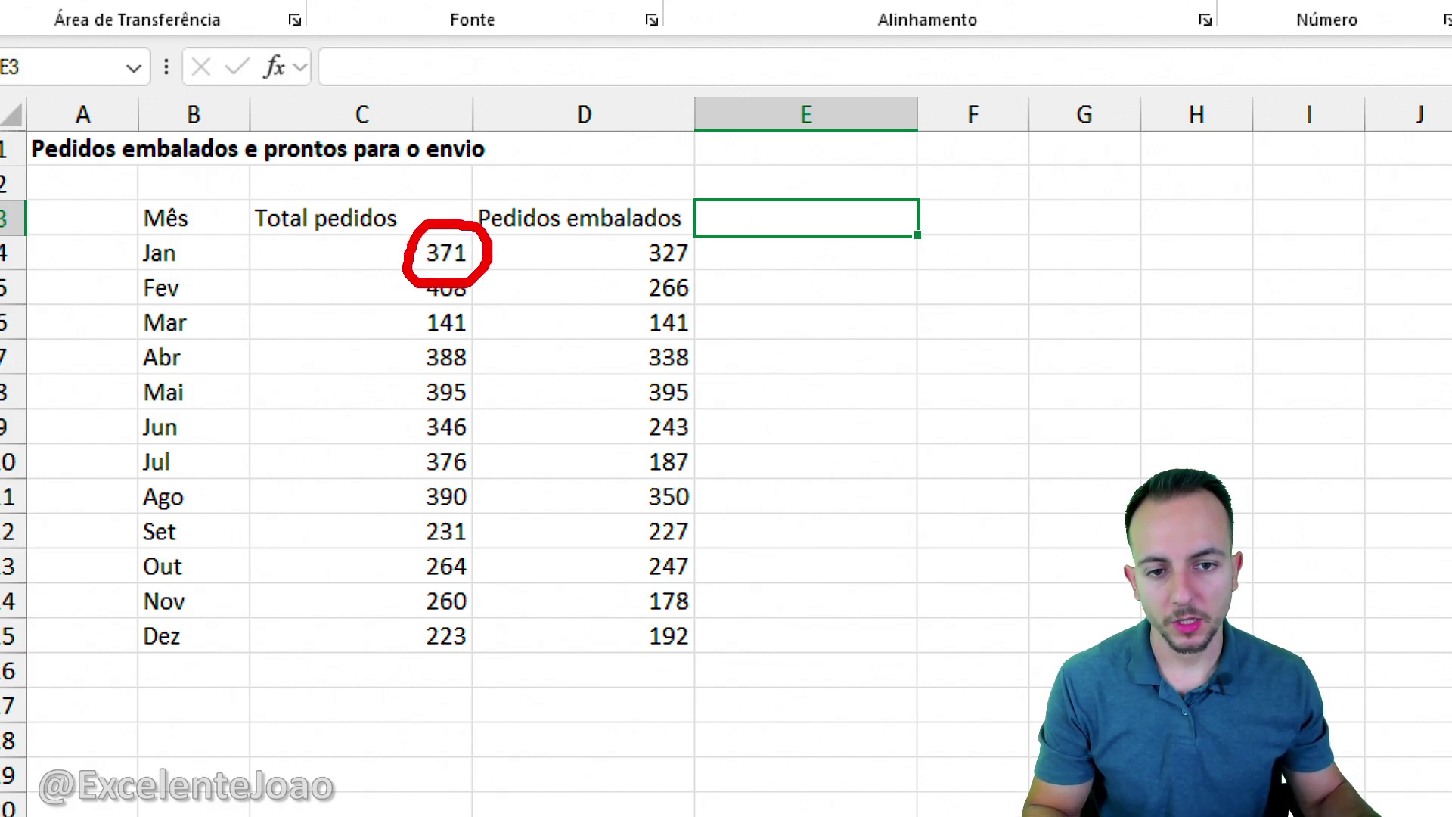
mouse_move(678, 230)
left_mouse_down()
mouse_move(651, 289)
mouse_move(672, 225)
left_mouse_up()
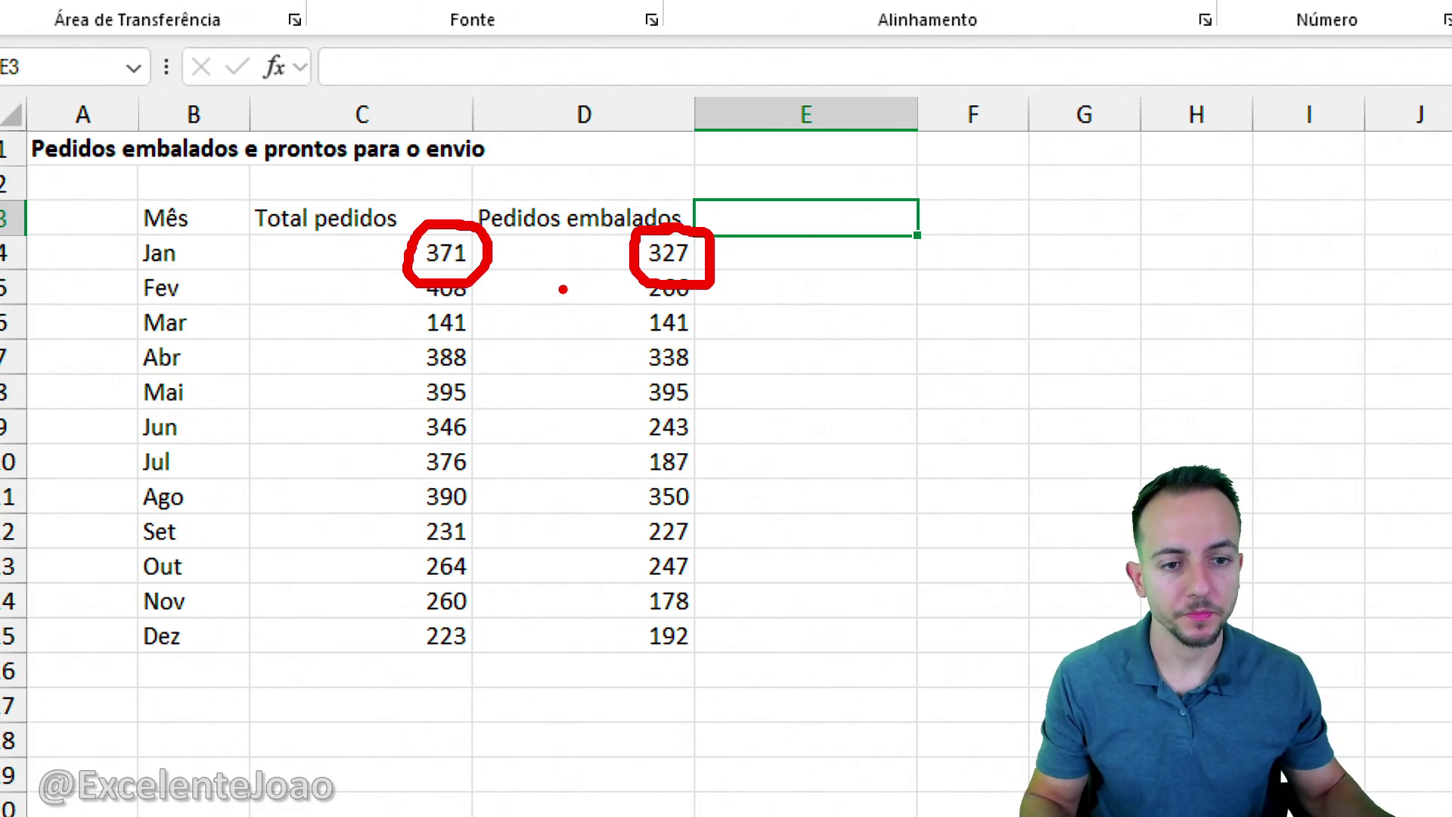
key("Escape")
type("Meta mensal")
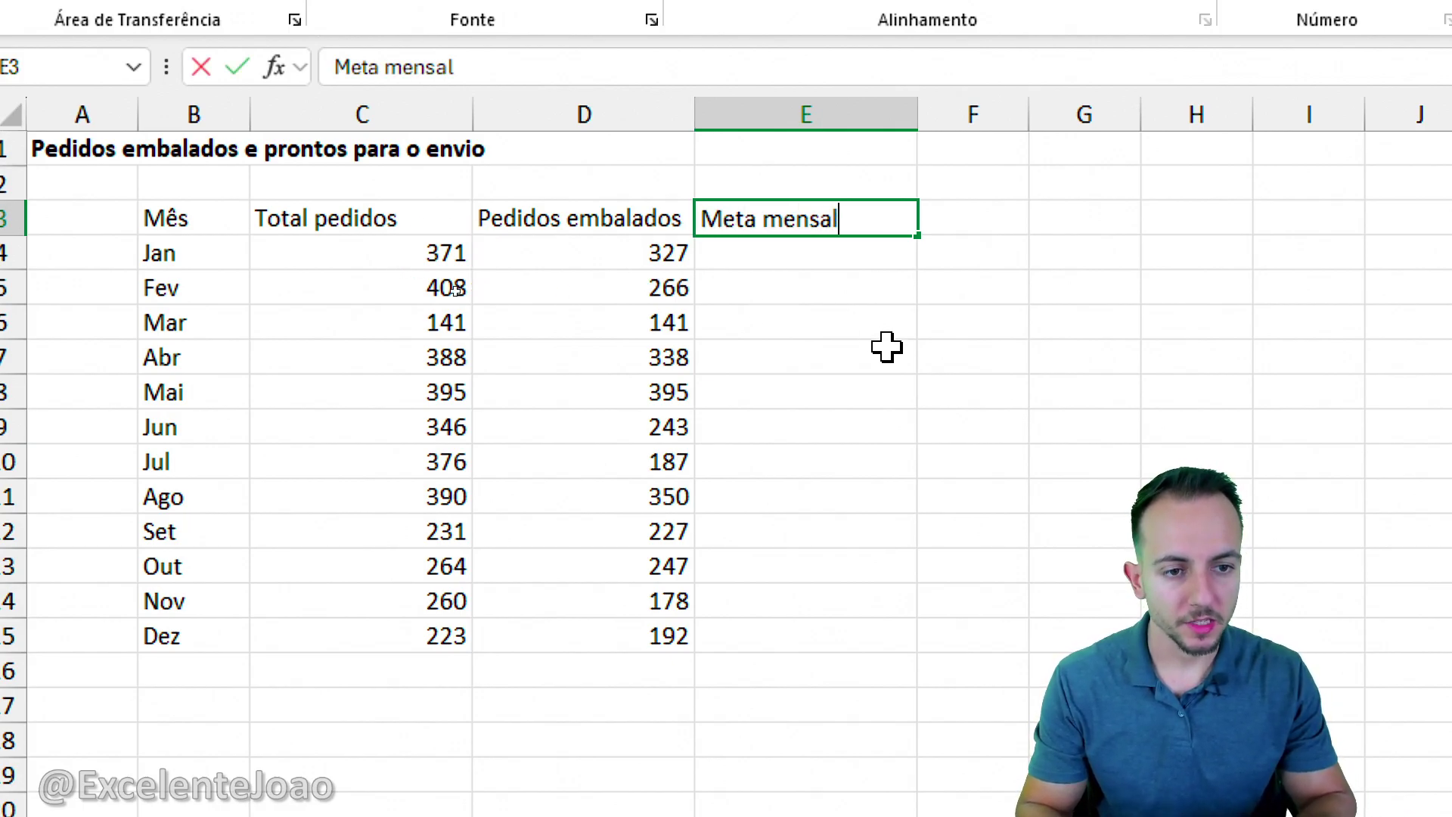
key("Return")
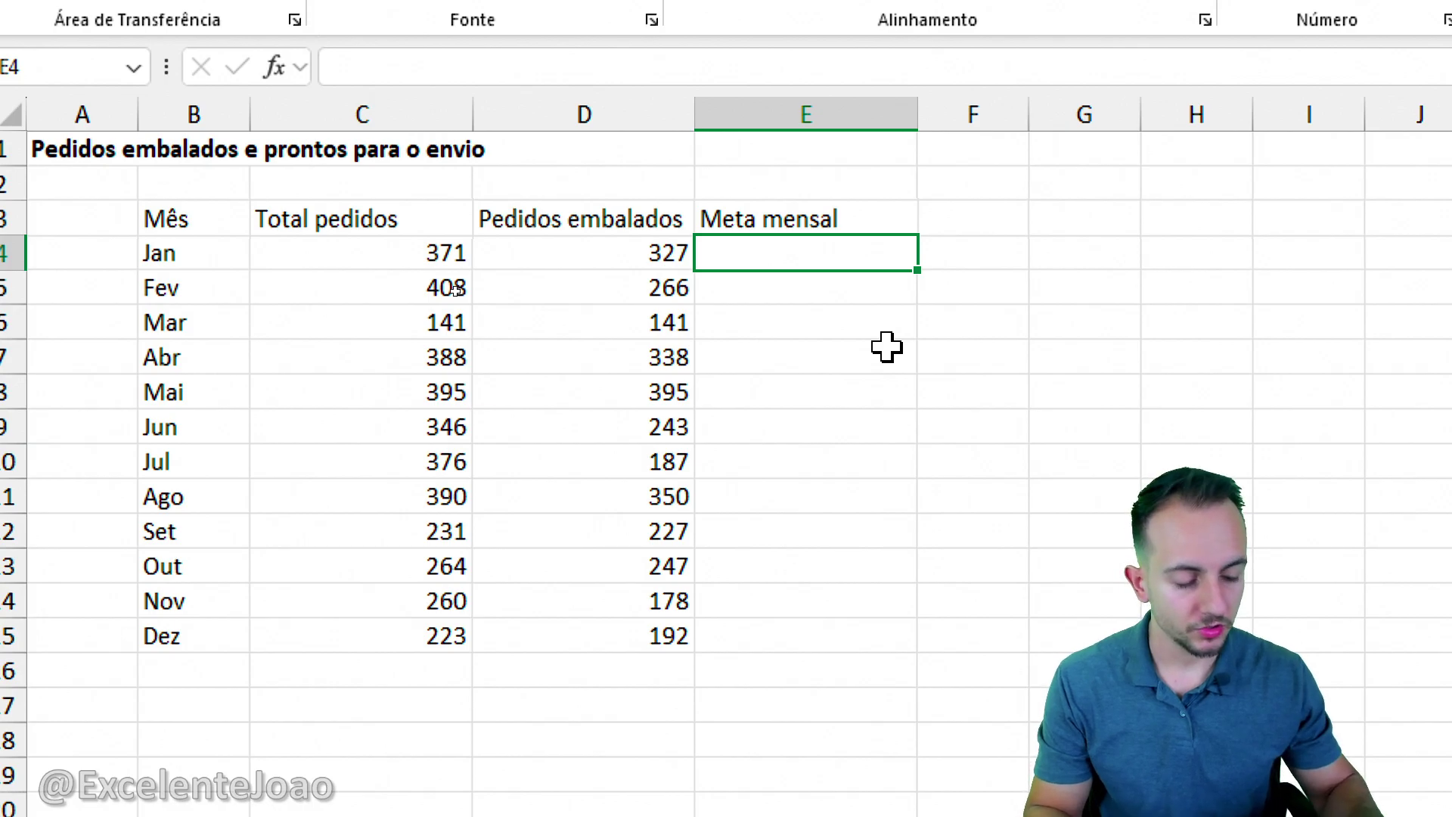
type("280")
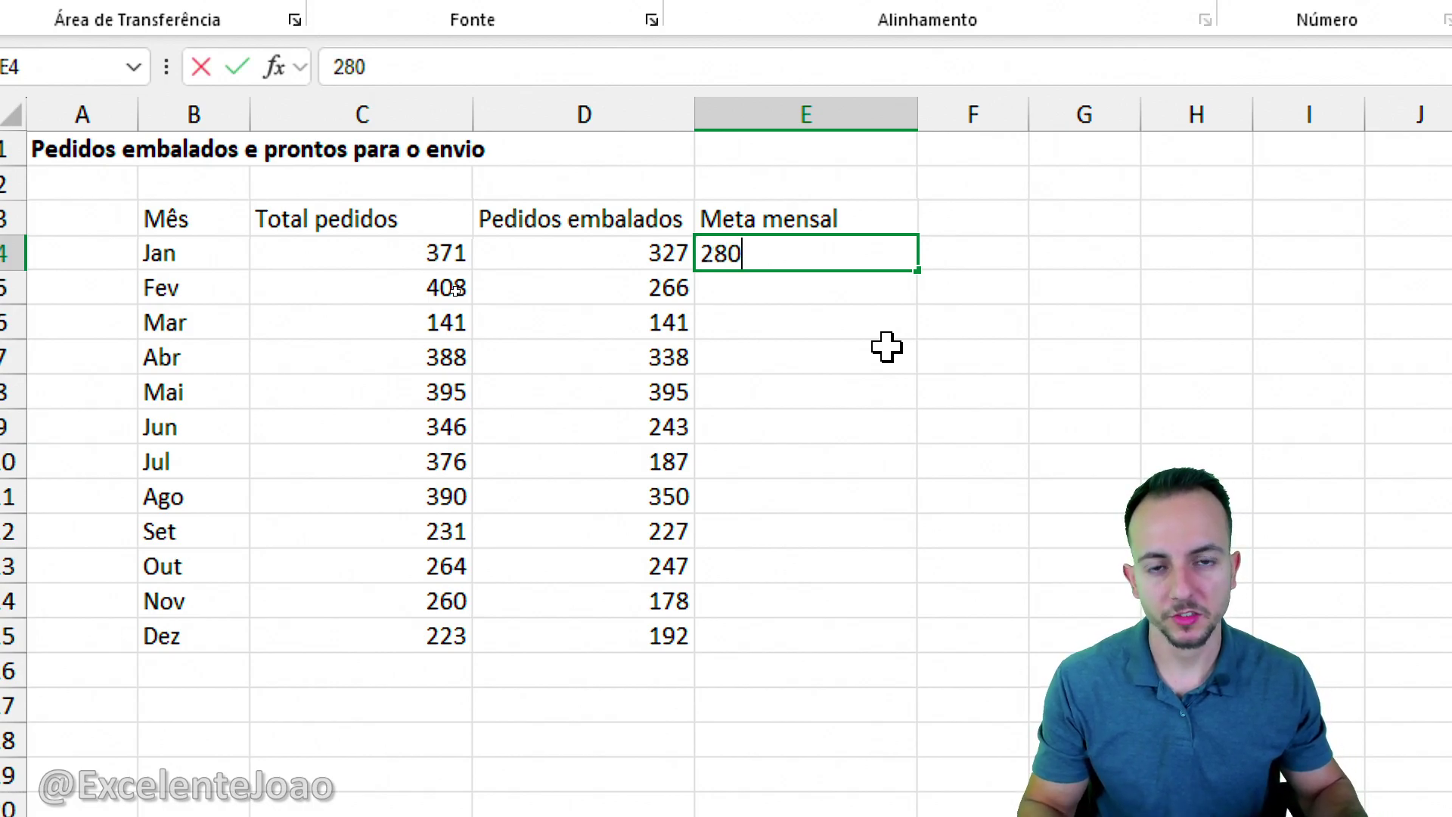
key("Return")
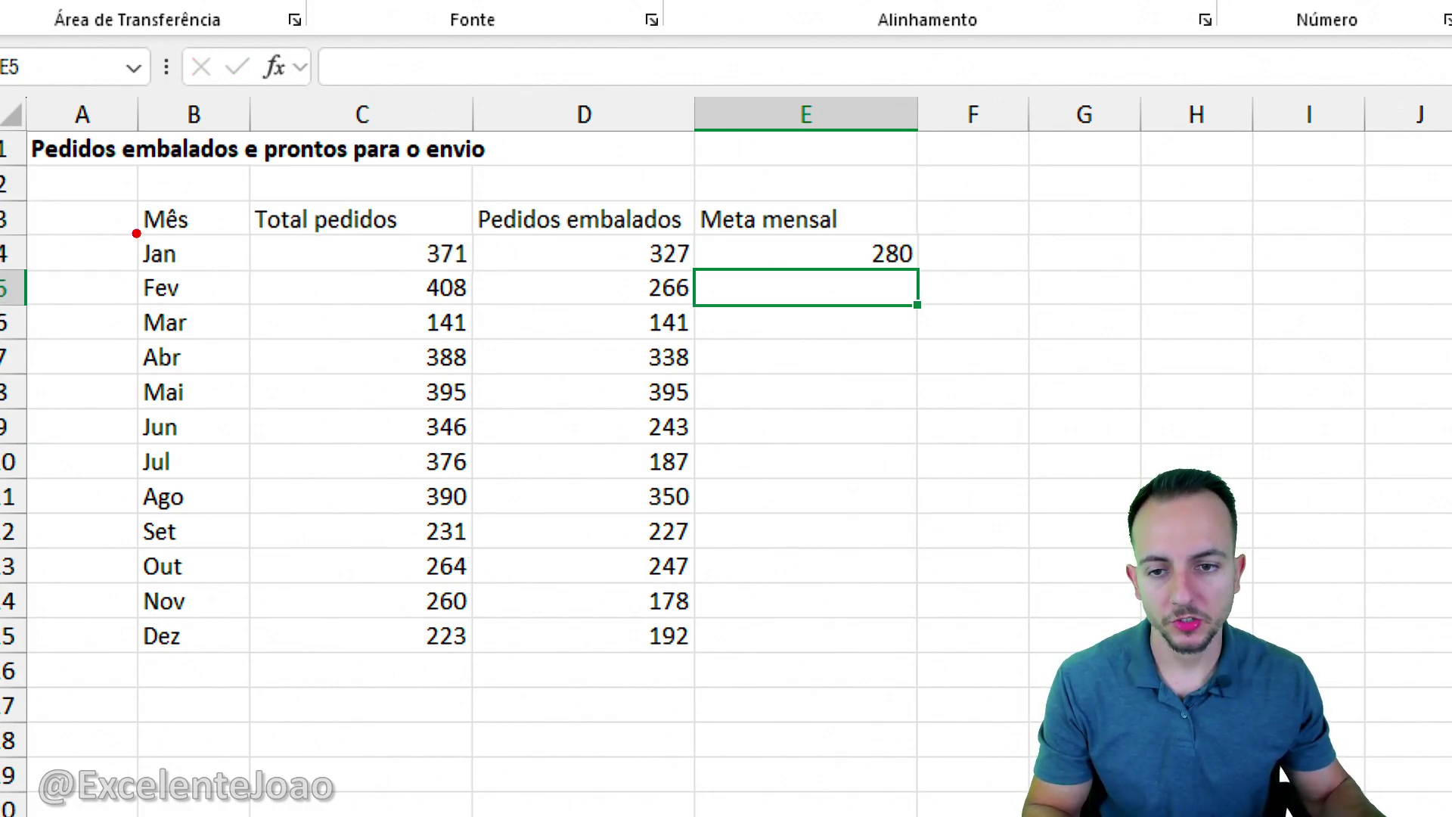
- Compare January's packed orders with its monthly target and check which months still need a target
left_click_drag(136, 233, 214, 284)
mouse_move(615, 222)
left_mouse_down()
mouse_move(715, 284)
mouse_move(906, 298)
left_mouse_up()
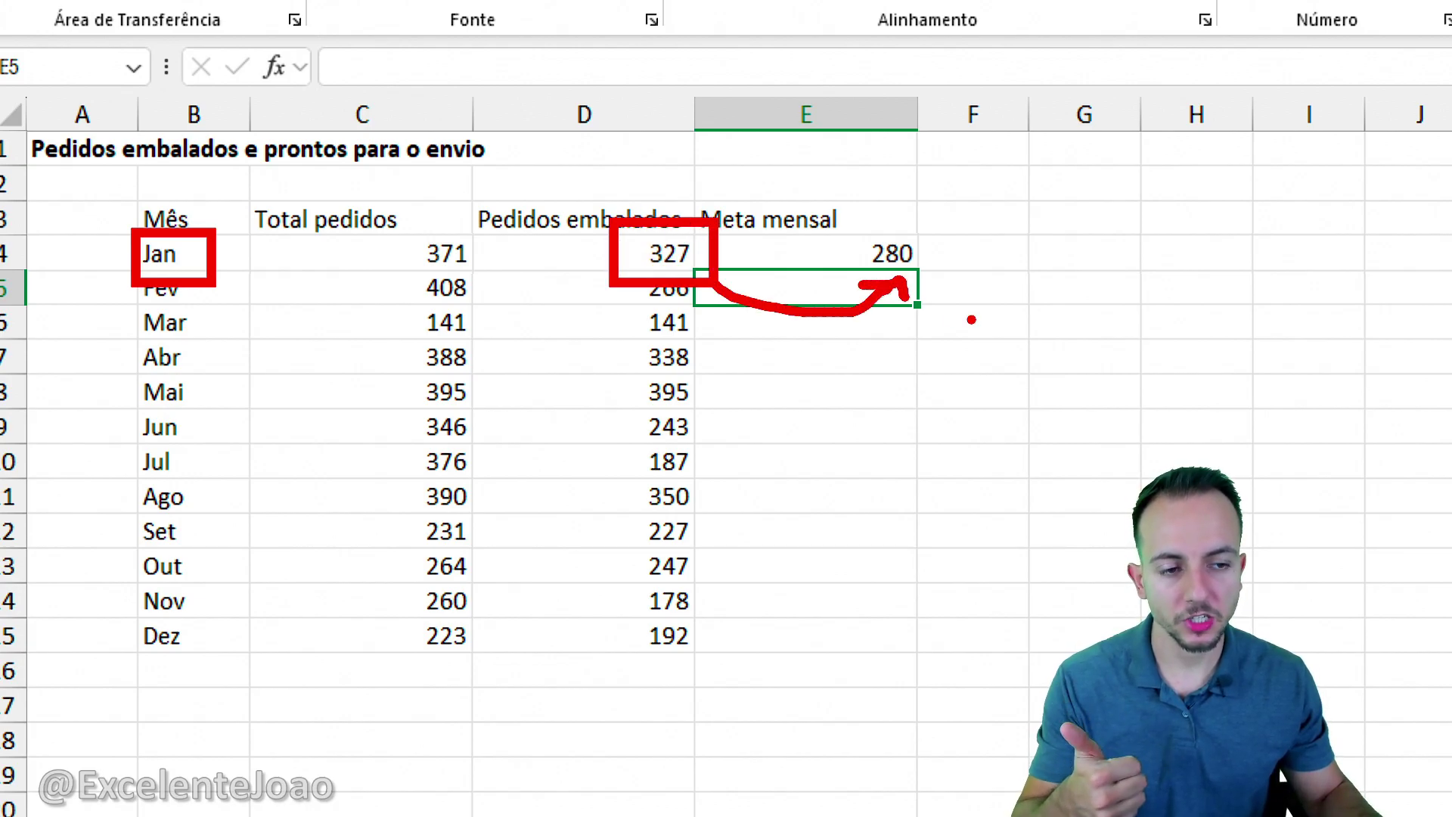
key("Escape")
left_click(852, 251)
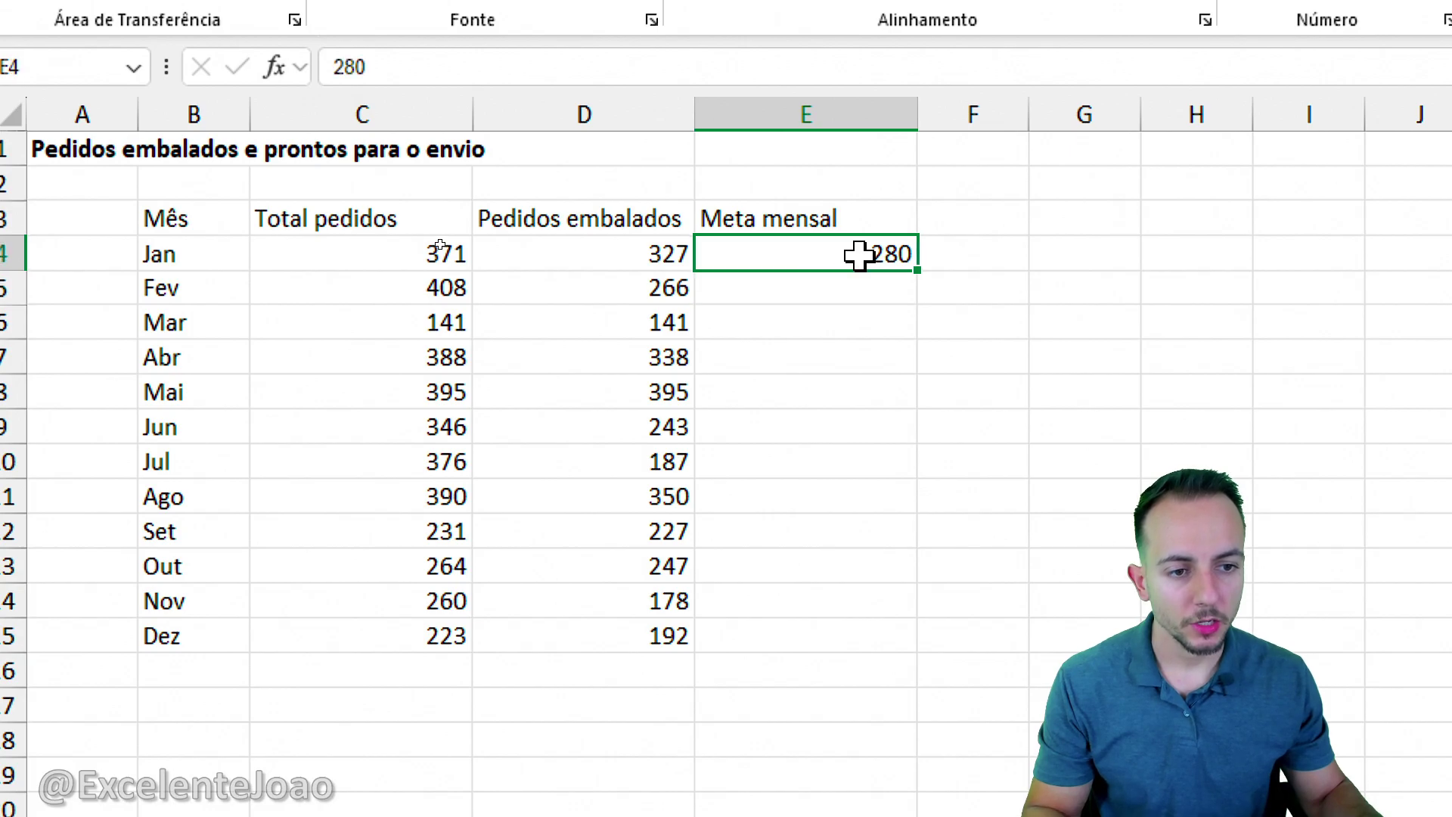
left_click_drag(752, 285, 742, 635)
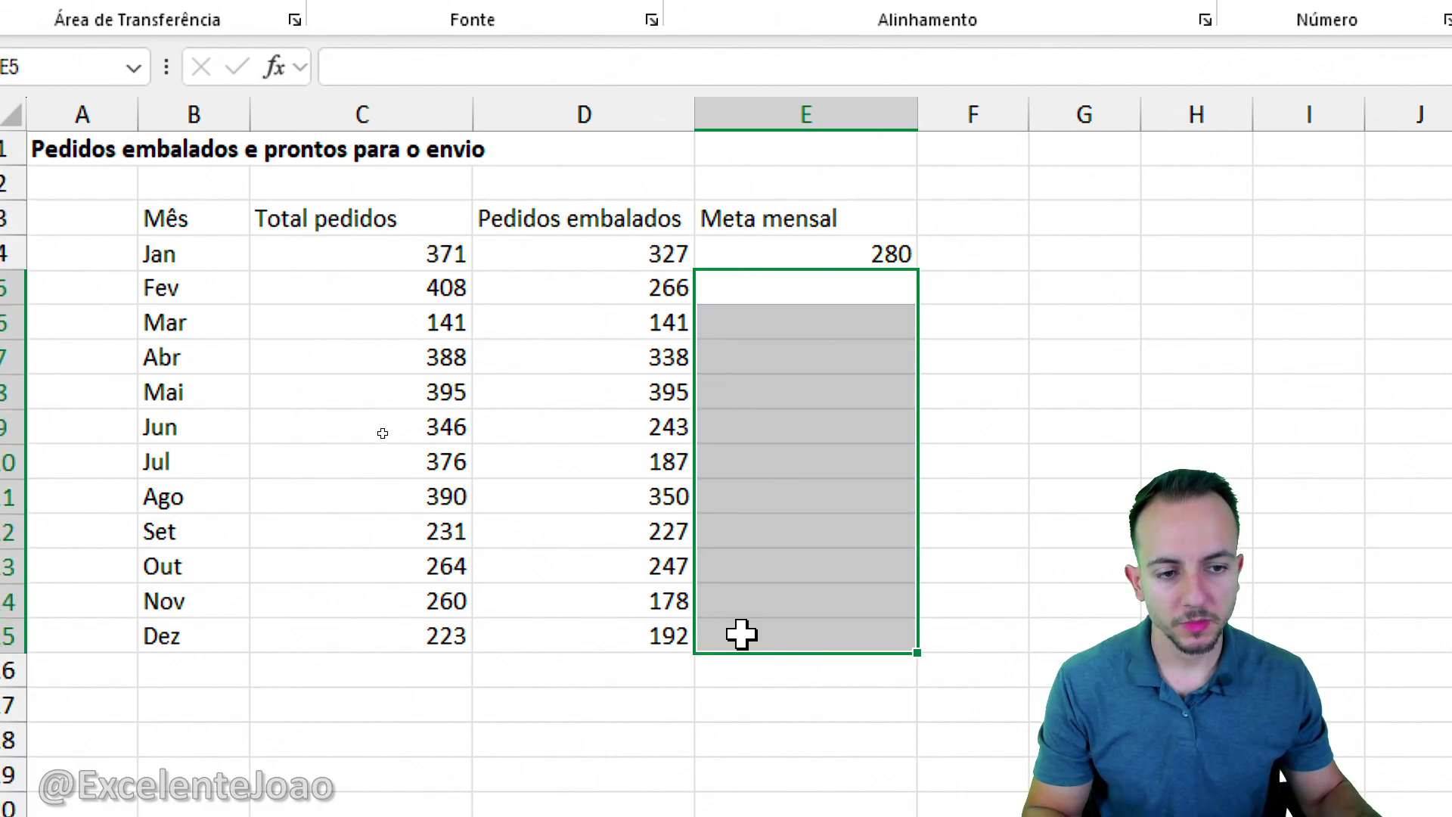
left_click(787, 298)
key("ctrl+2")
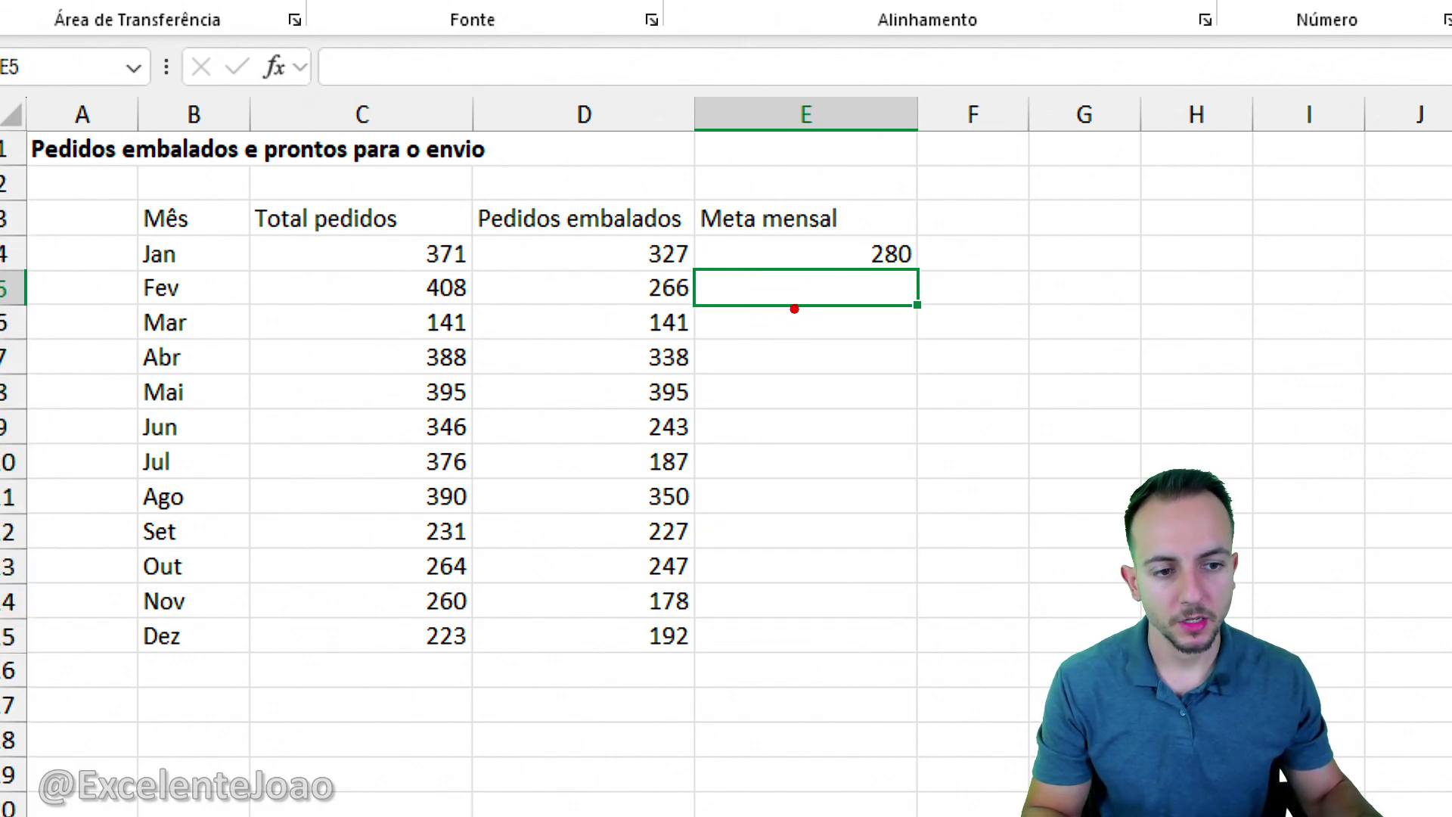
mouse_move(807, 265)
left_mouse_down()
mouse_move(780, 275)
mouse_move(811, 259)
left_mouse_up()
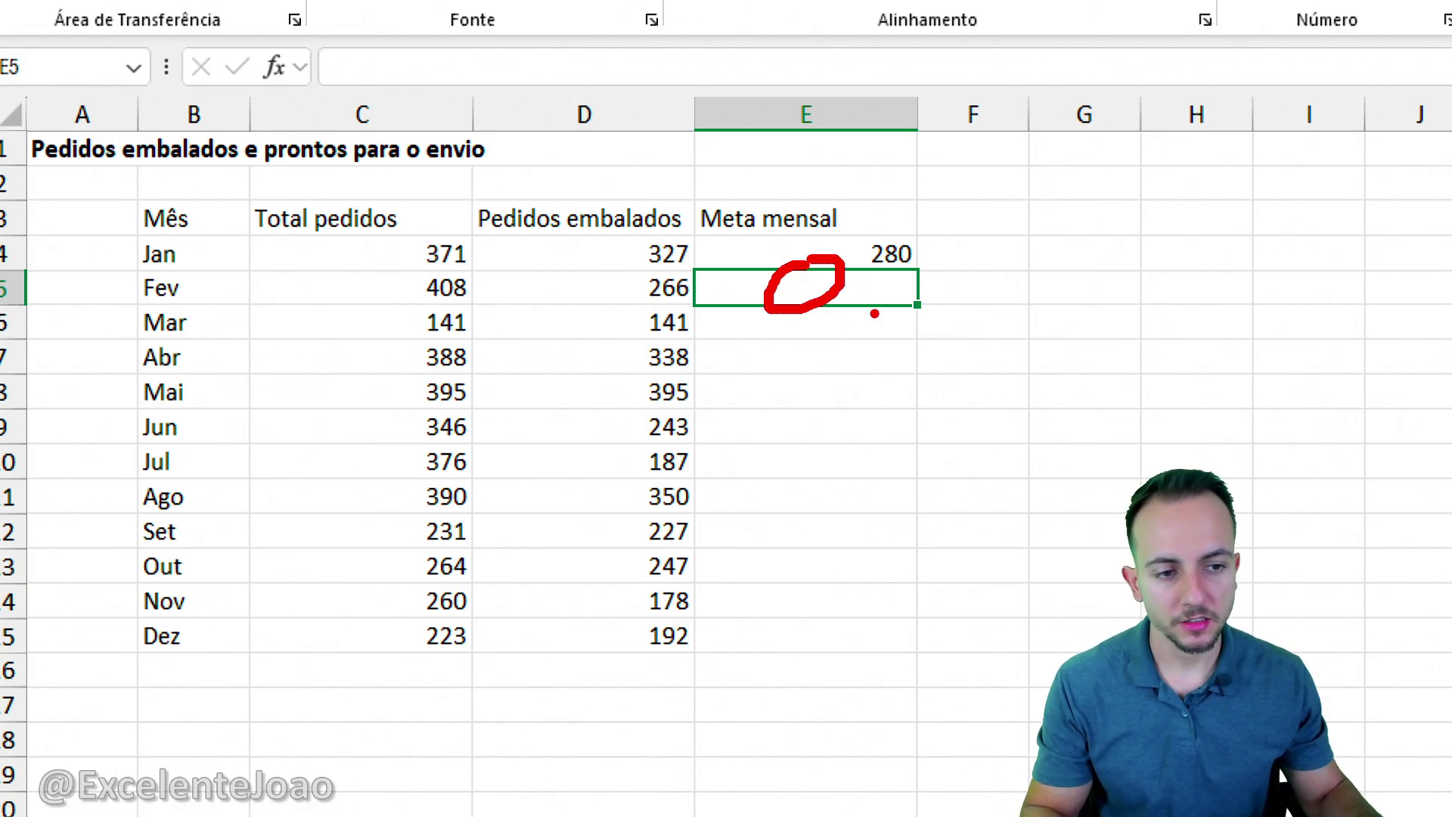
key("Escape")
- Copy January's 280 target through December, filling the Meta mensal column from E4 to E15
left_click(882, 251)
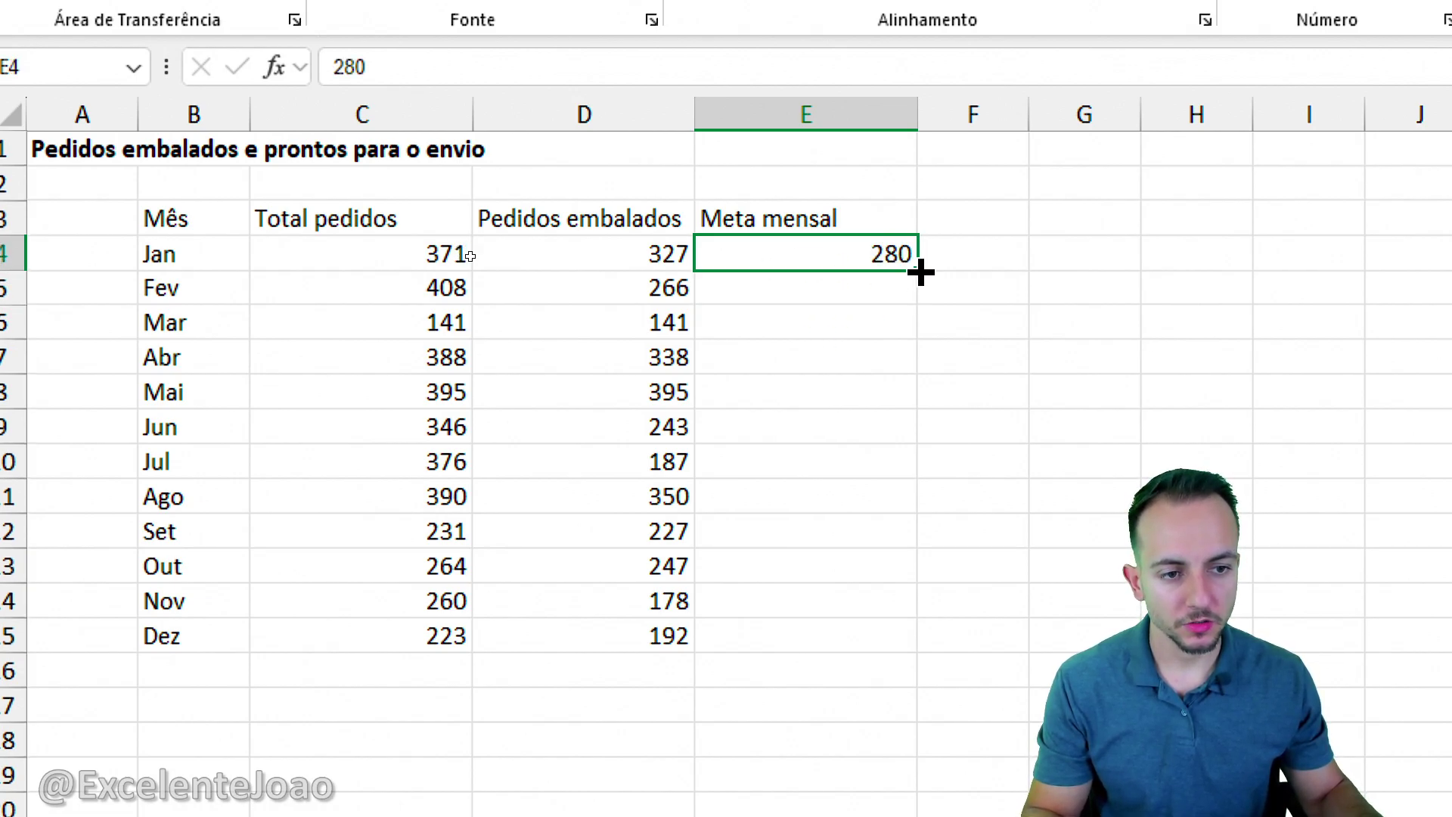
type("tCTRL C")
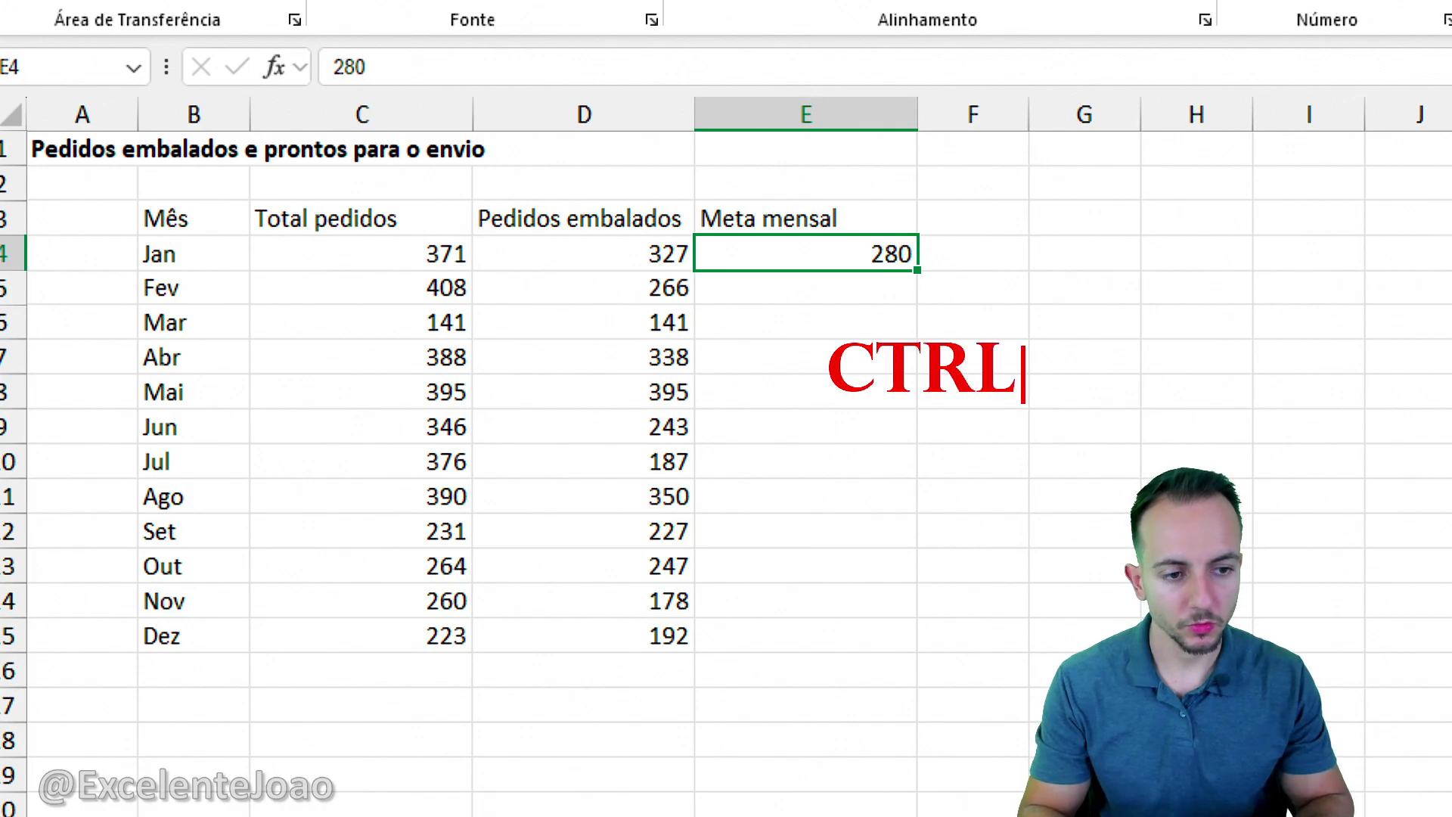
key("Return")
type("CTRL V")
key("Escape")
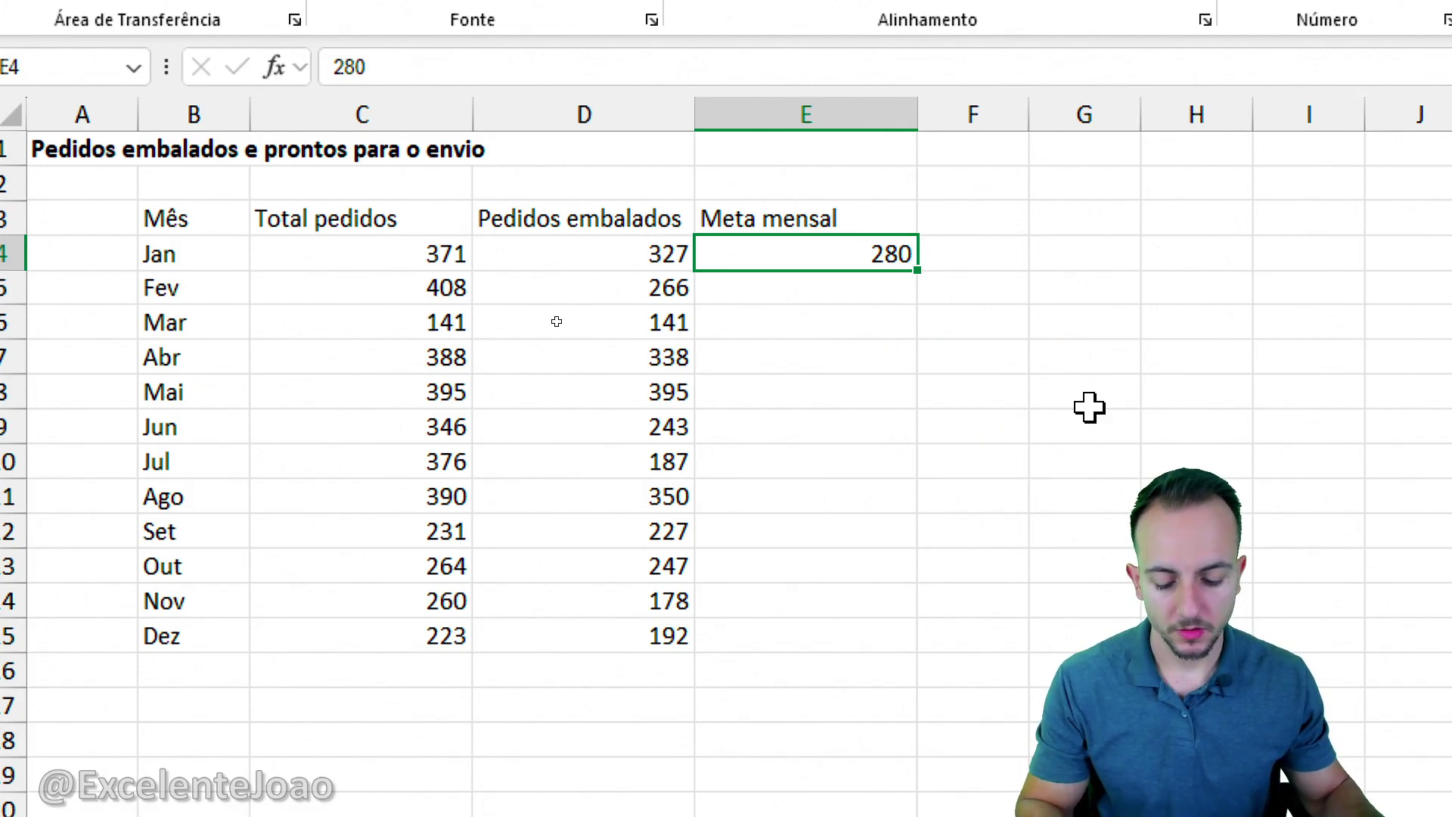
key("ctrl+c")
mouse_move(900, 257)
left_mouse_down()
mouse_move(872, 317)
mouse_move(862, 616)
left_mouse_up()
key("ctrl+v")
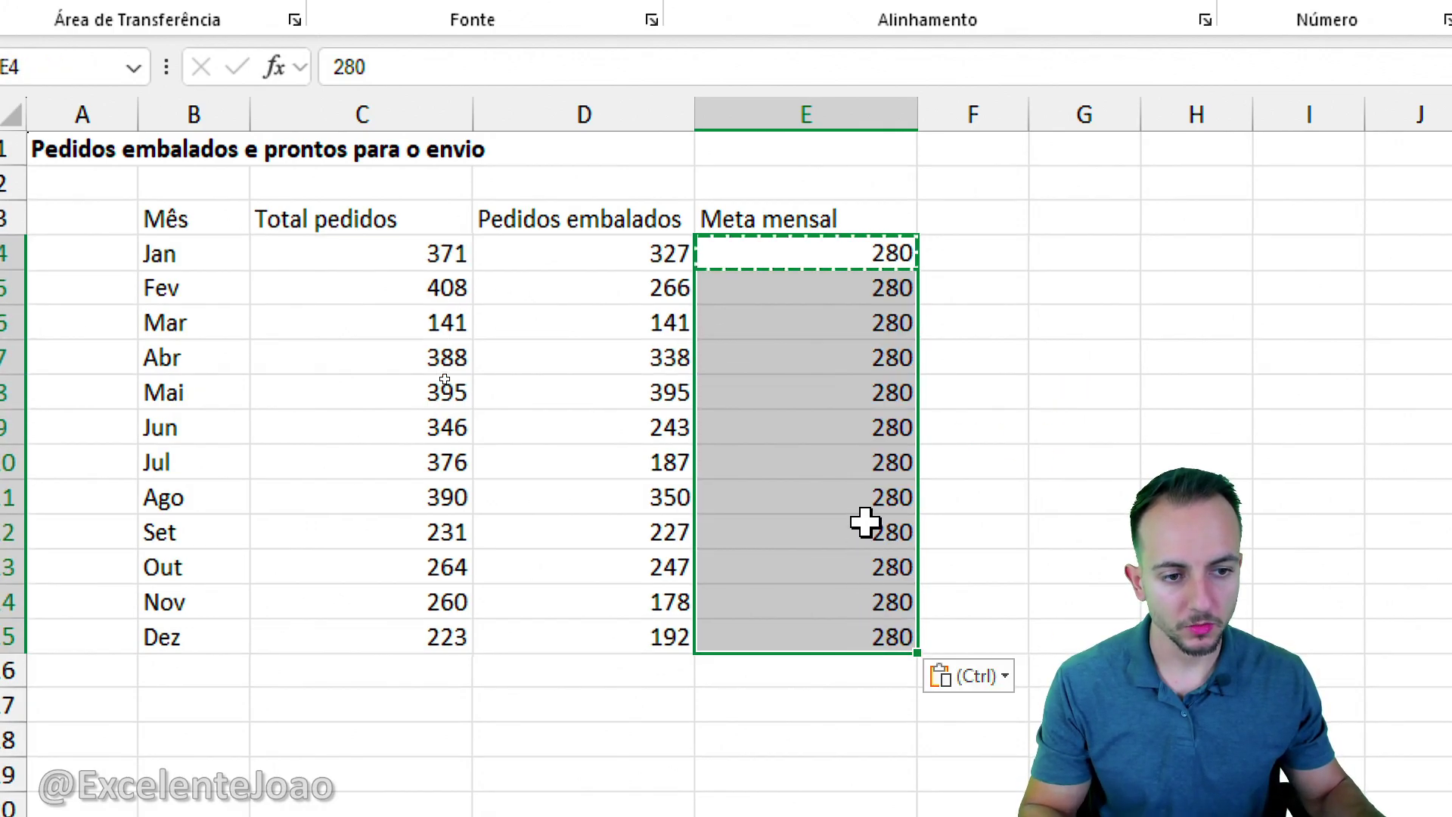
left_click(863, 486)
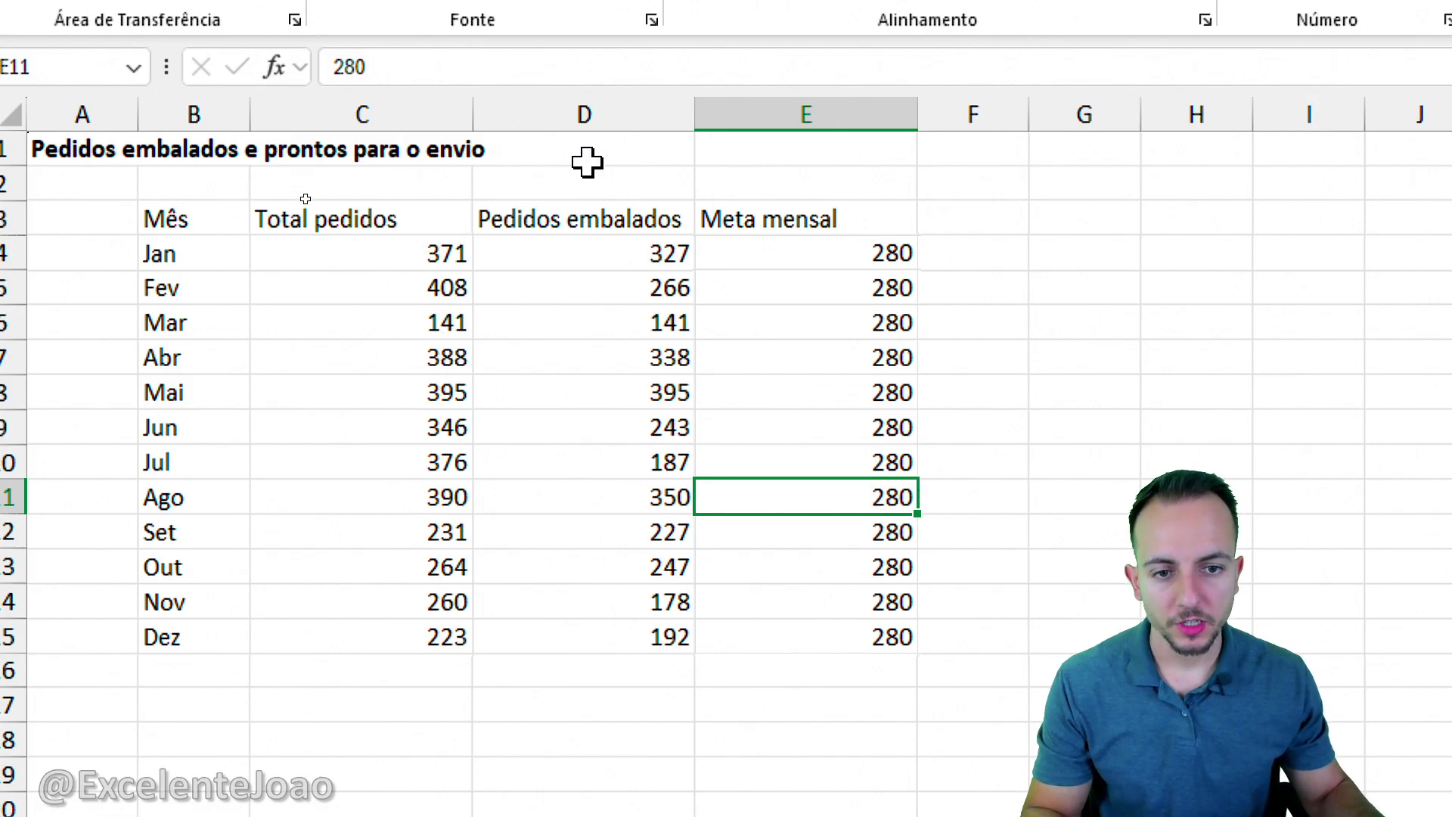
left_click(618, 111)
left_click(723, 112)
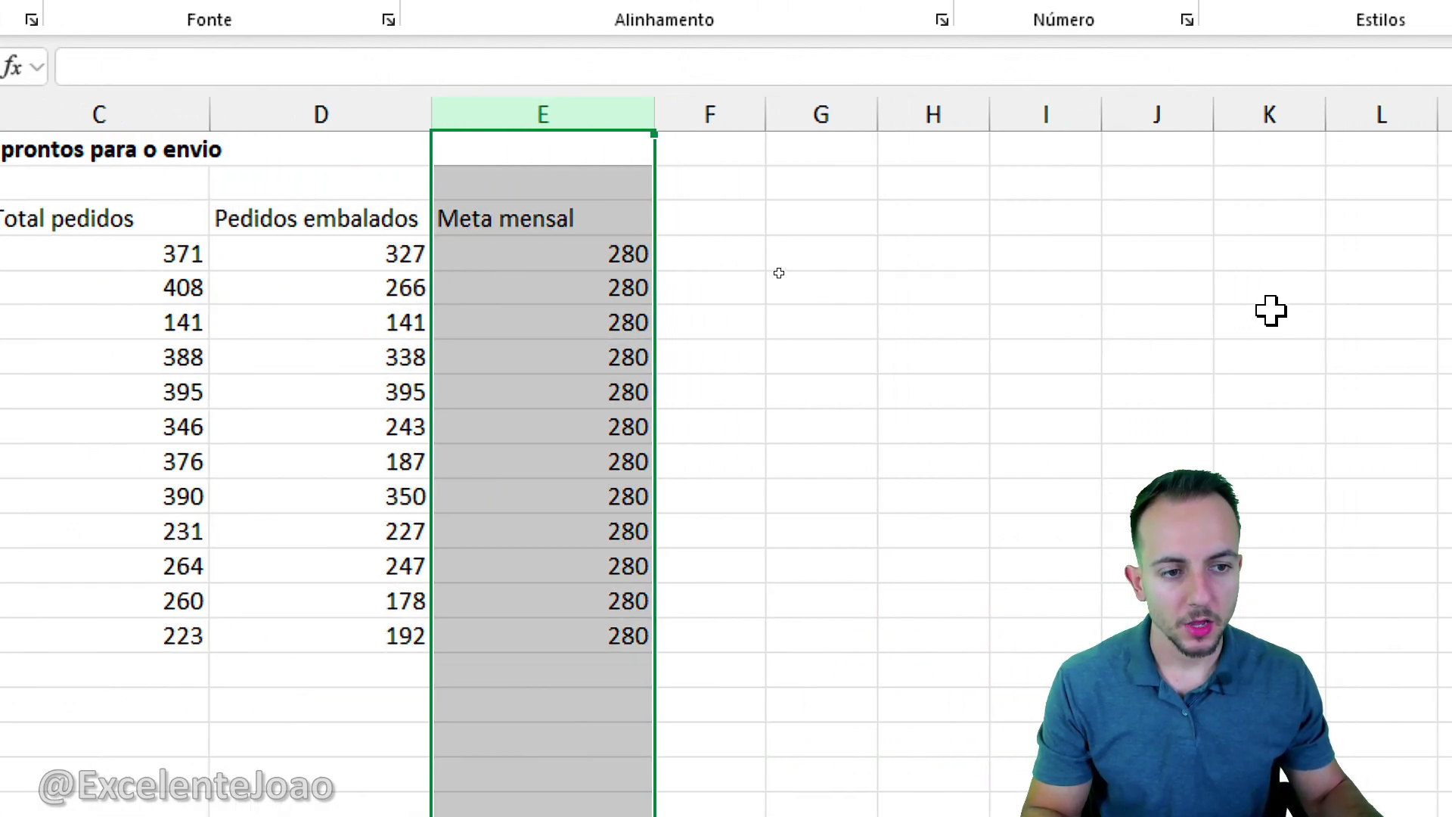
left_click(719, 220)
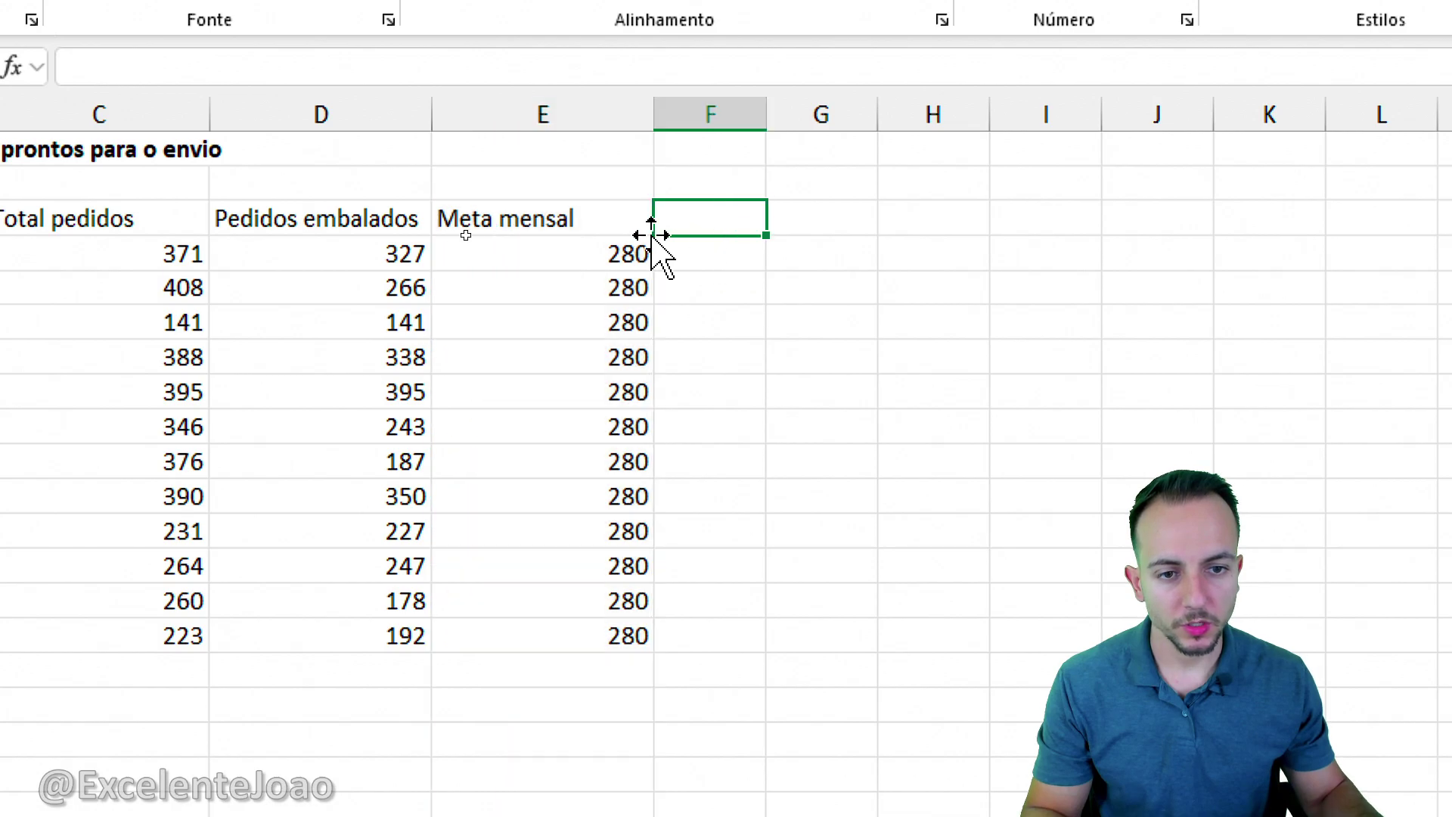
left_click_drag(628, 219, 616, 639)
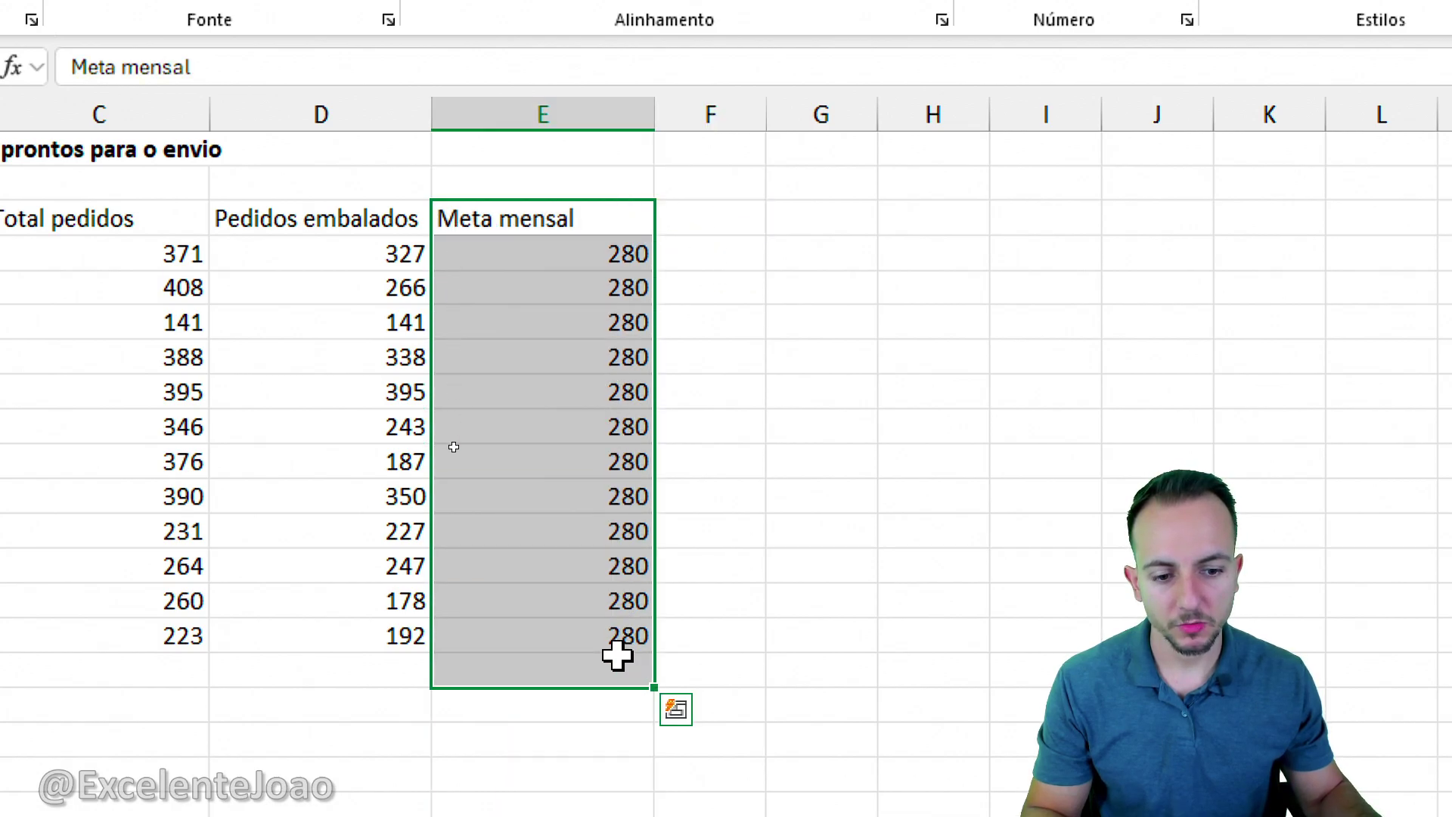
left_click(697, 635)
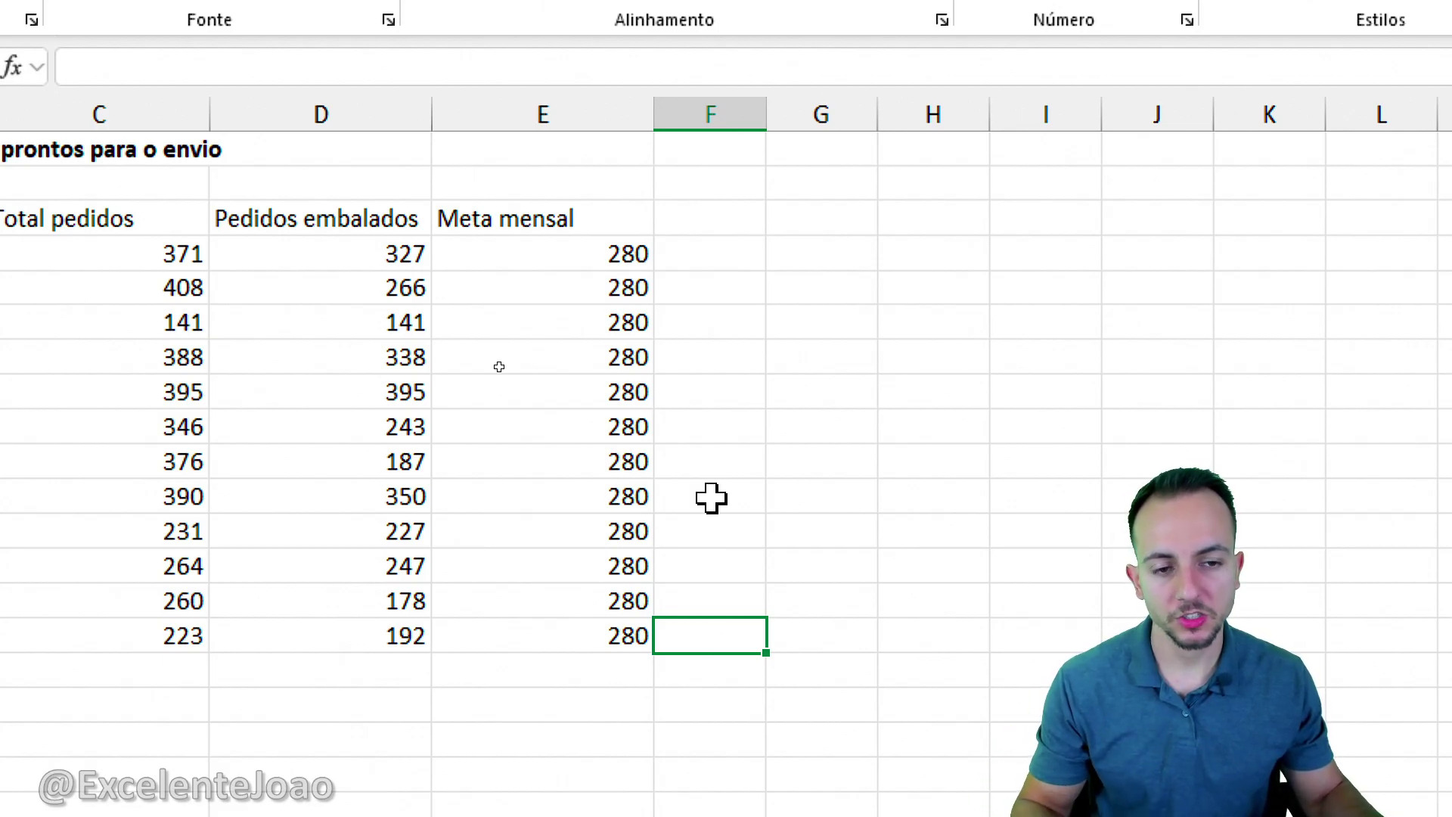
- Add a "Dif" column header in F3, beside Meta mensal
left_click(709, 261)
left_click(715, 223)
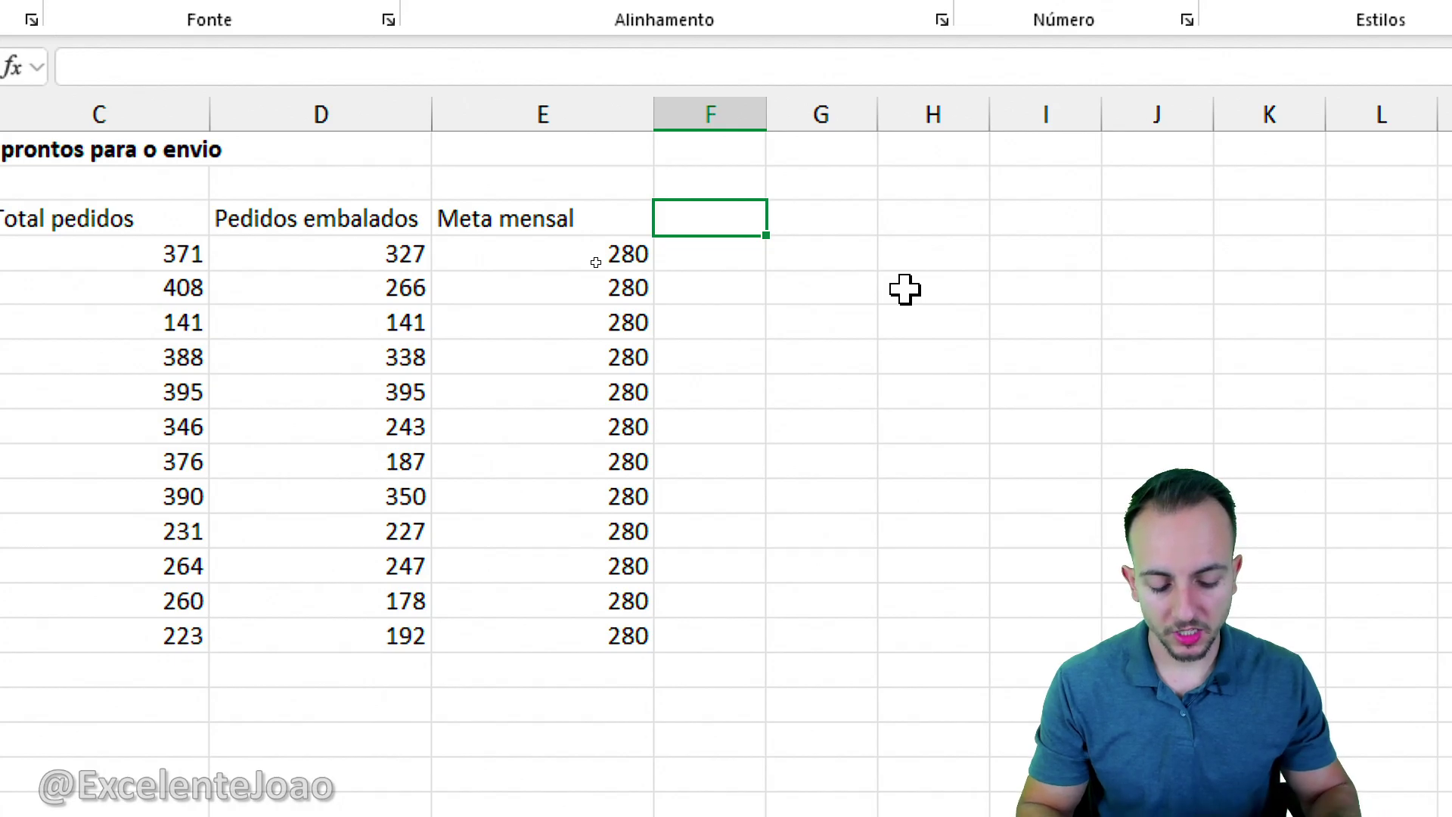
type("Dif")
key("Return")
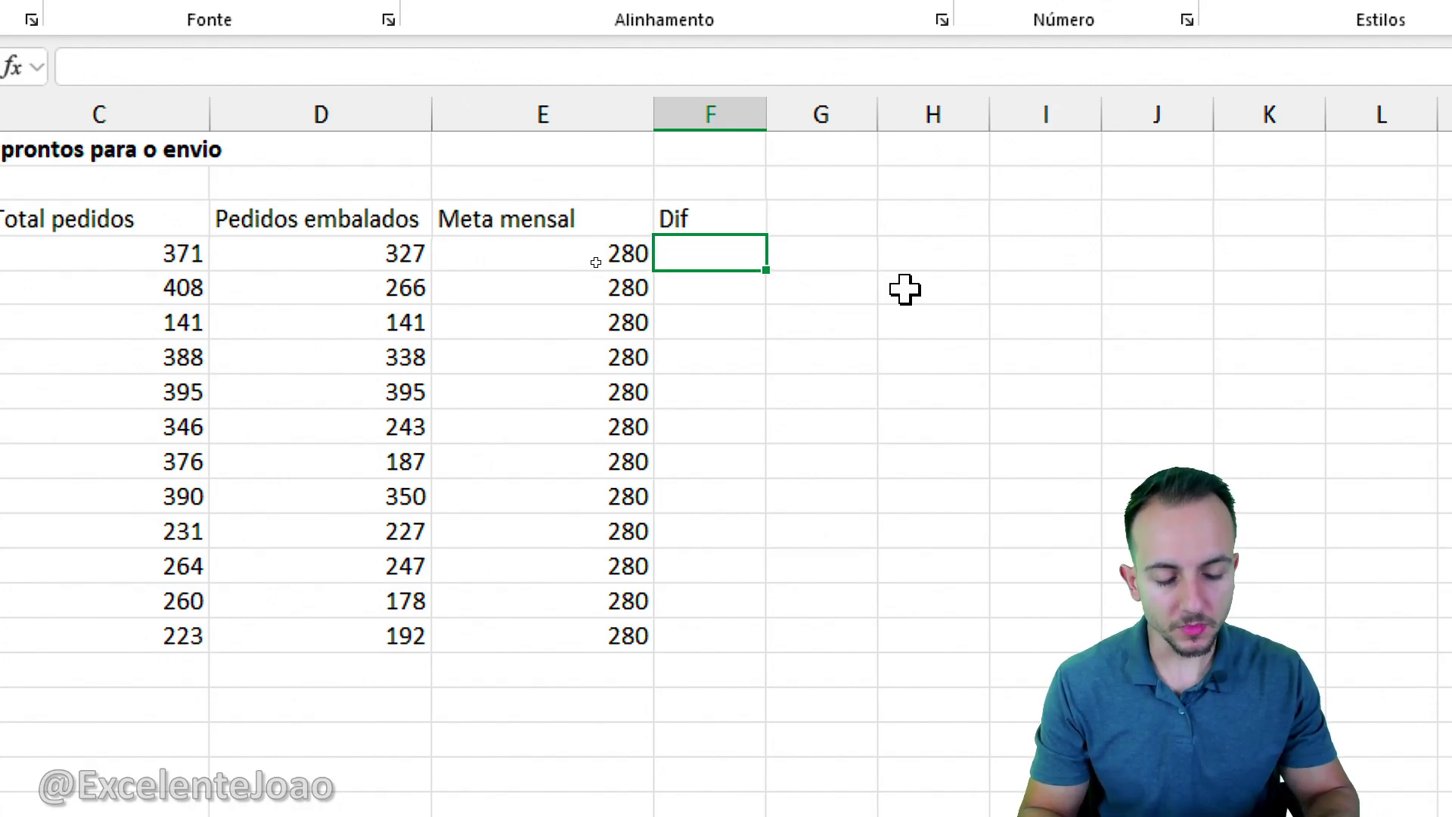
- Calculate January's difference in F4 as packed orders minus monthly target with the formula =D4-E4
type("=")
left_click(393, 256)
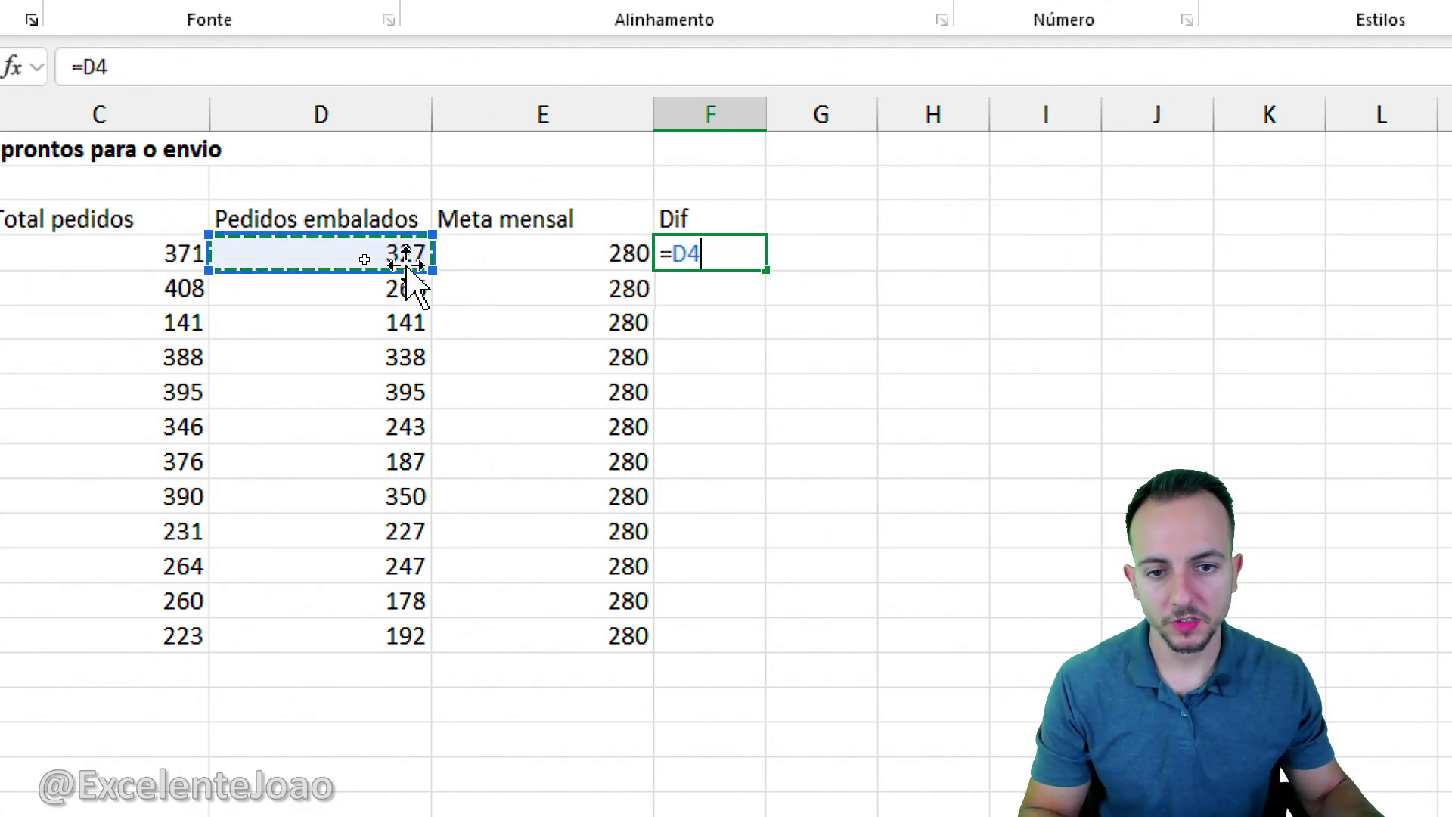
type("-")
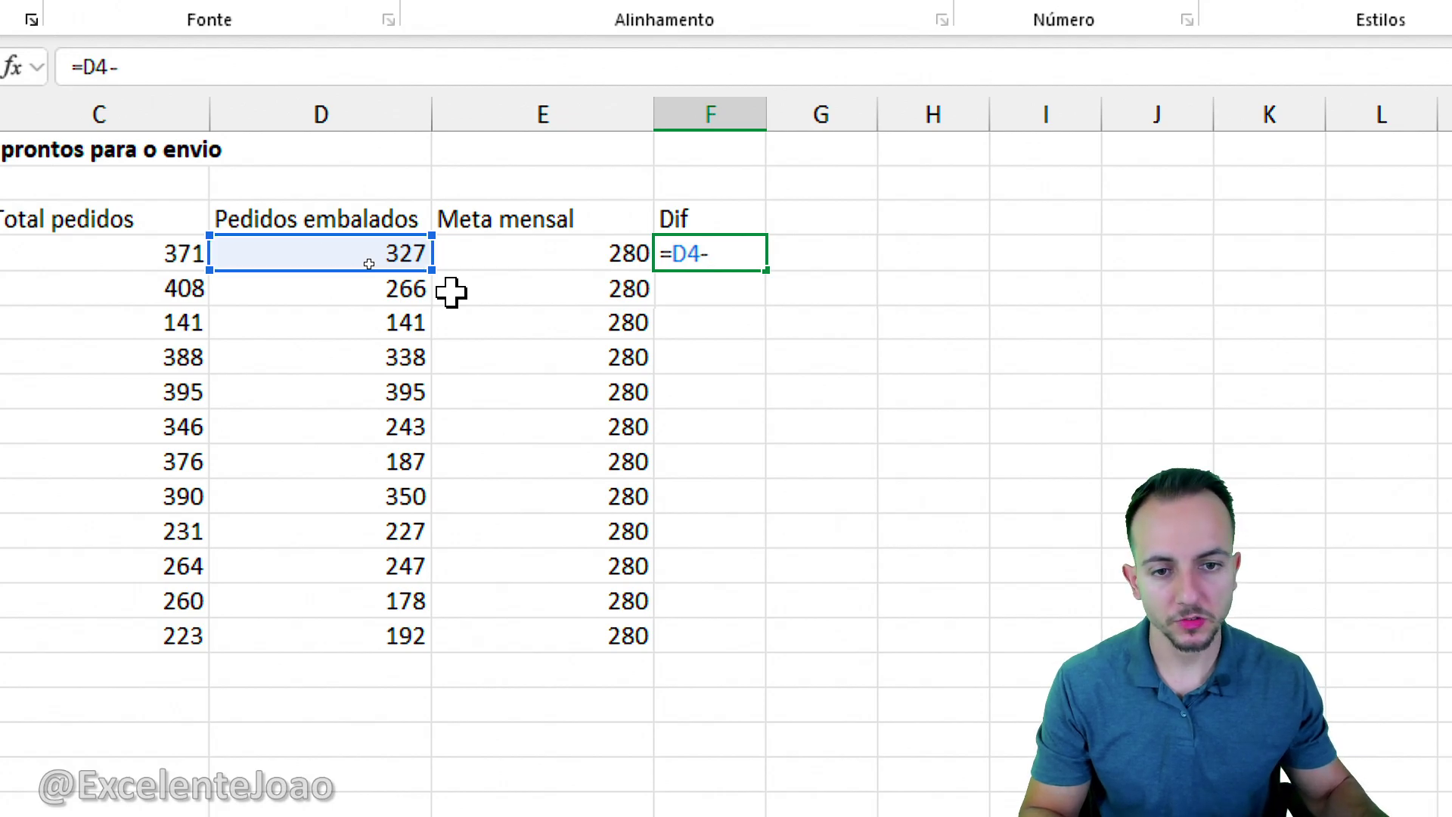
left_click(539, 264)
key("Return")
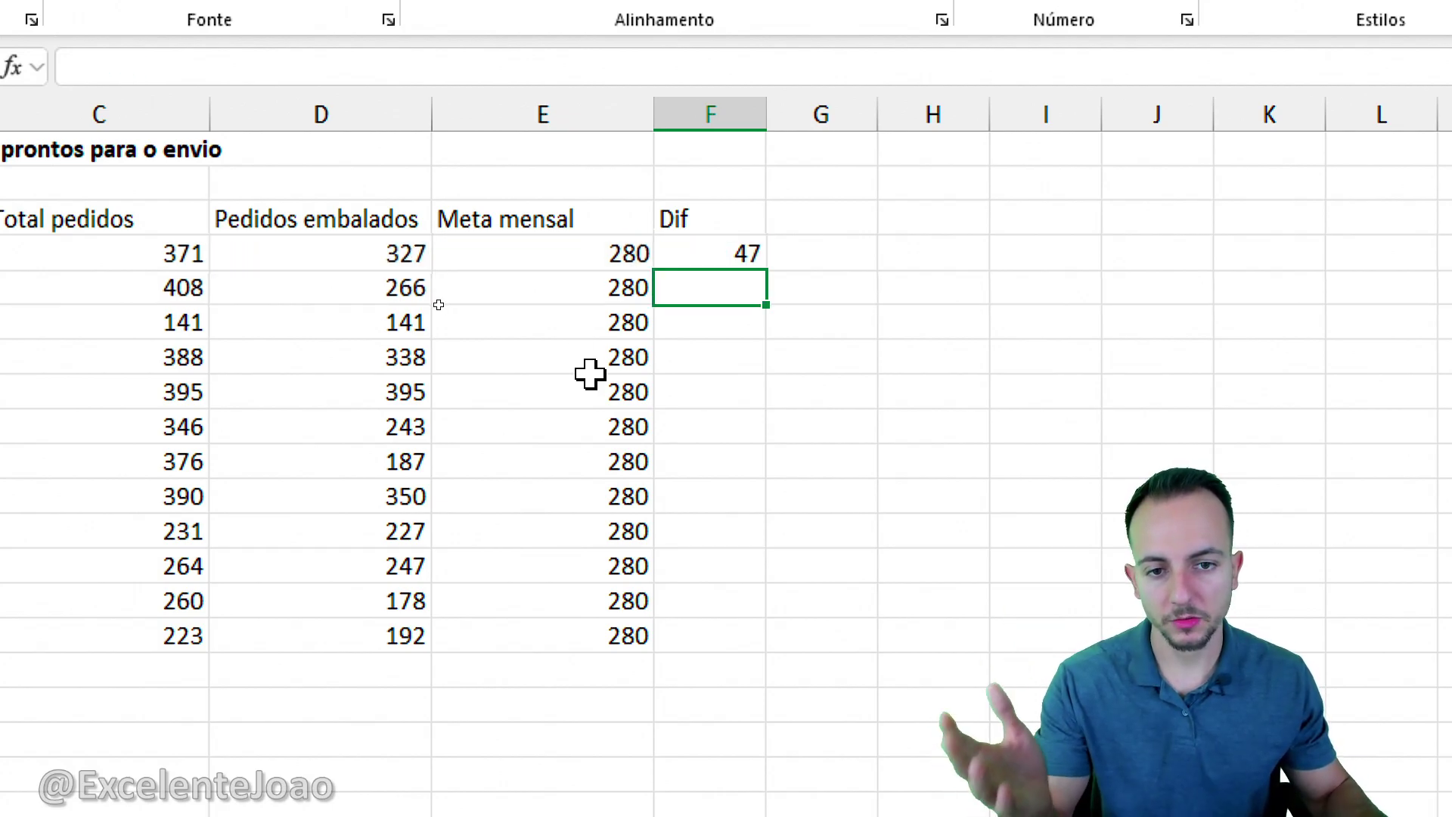
- Copy January's difference formula from F4 down through December in F15
left_click(717, 259)
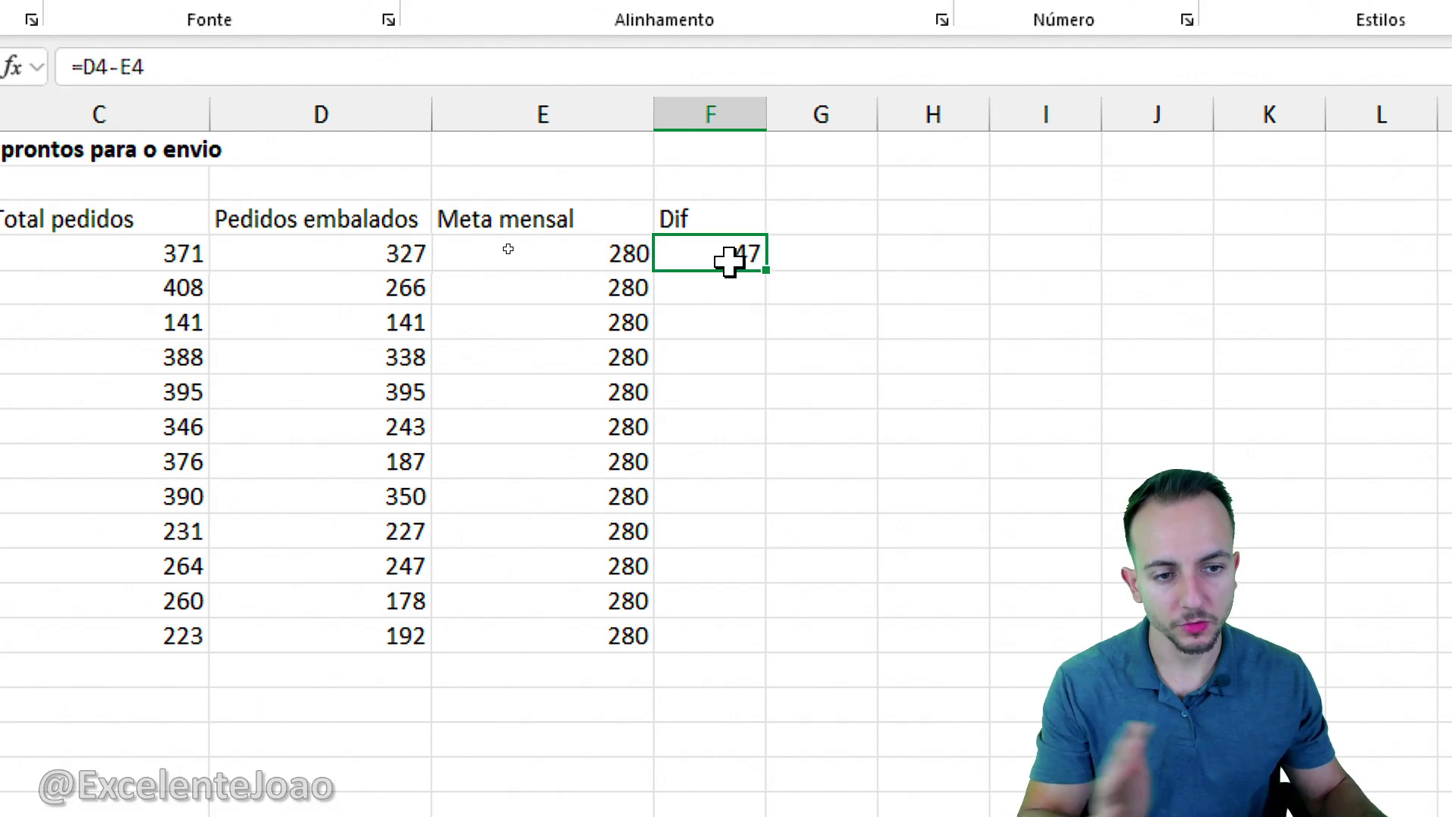
mouse_move(784, 262)
left_mouse_down()
mouse_move(727, 272)
mouse_move(756, 244)
left_mouse_up()
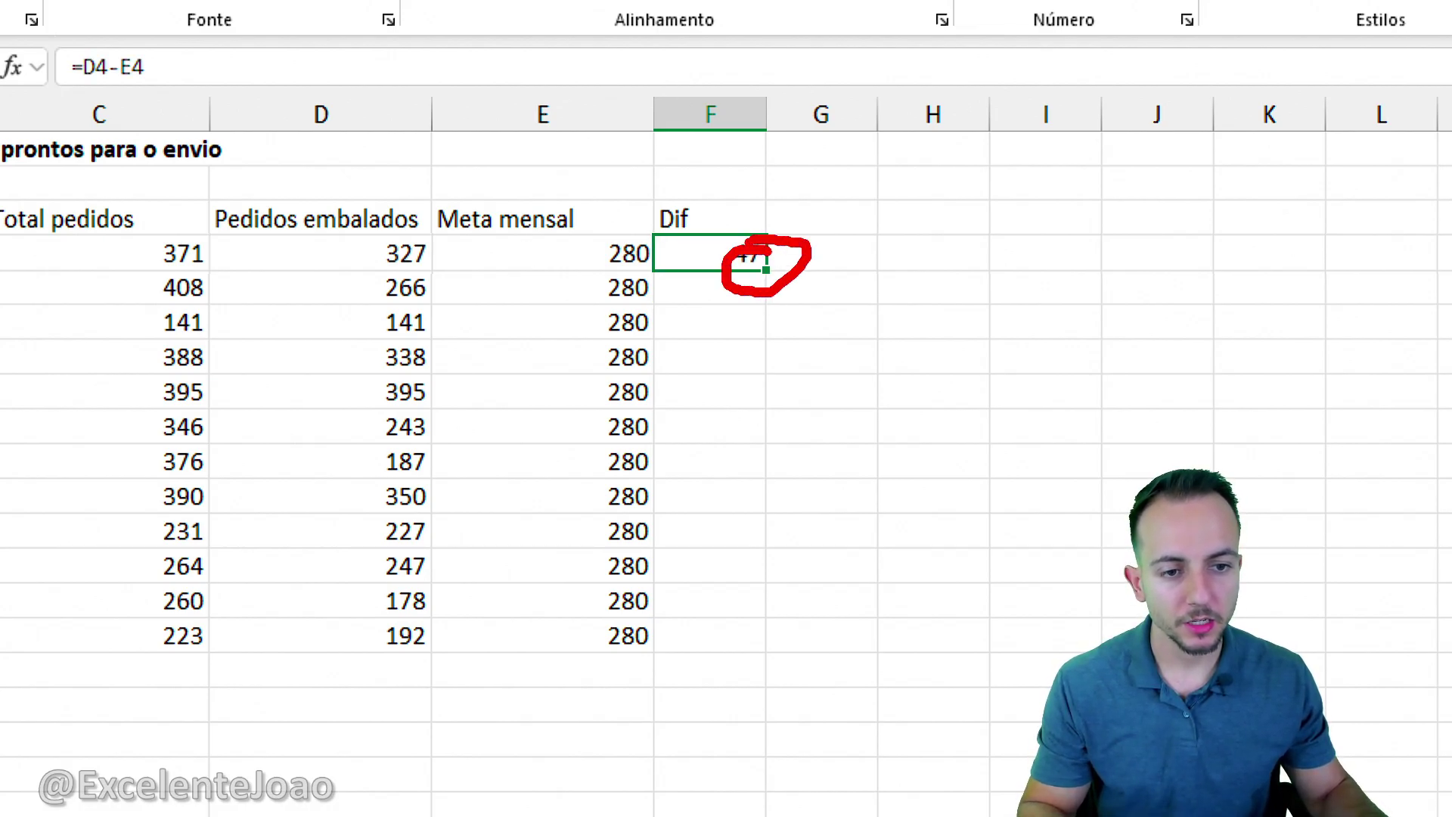
left_click_drag(759, 443, 759, 327)
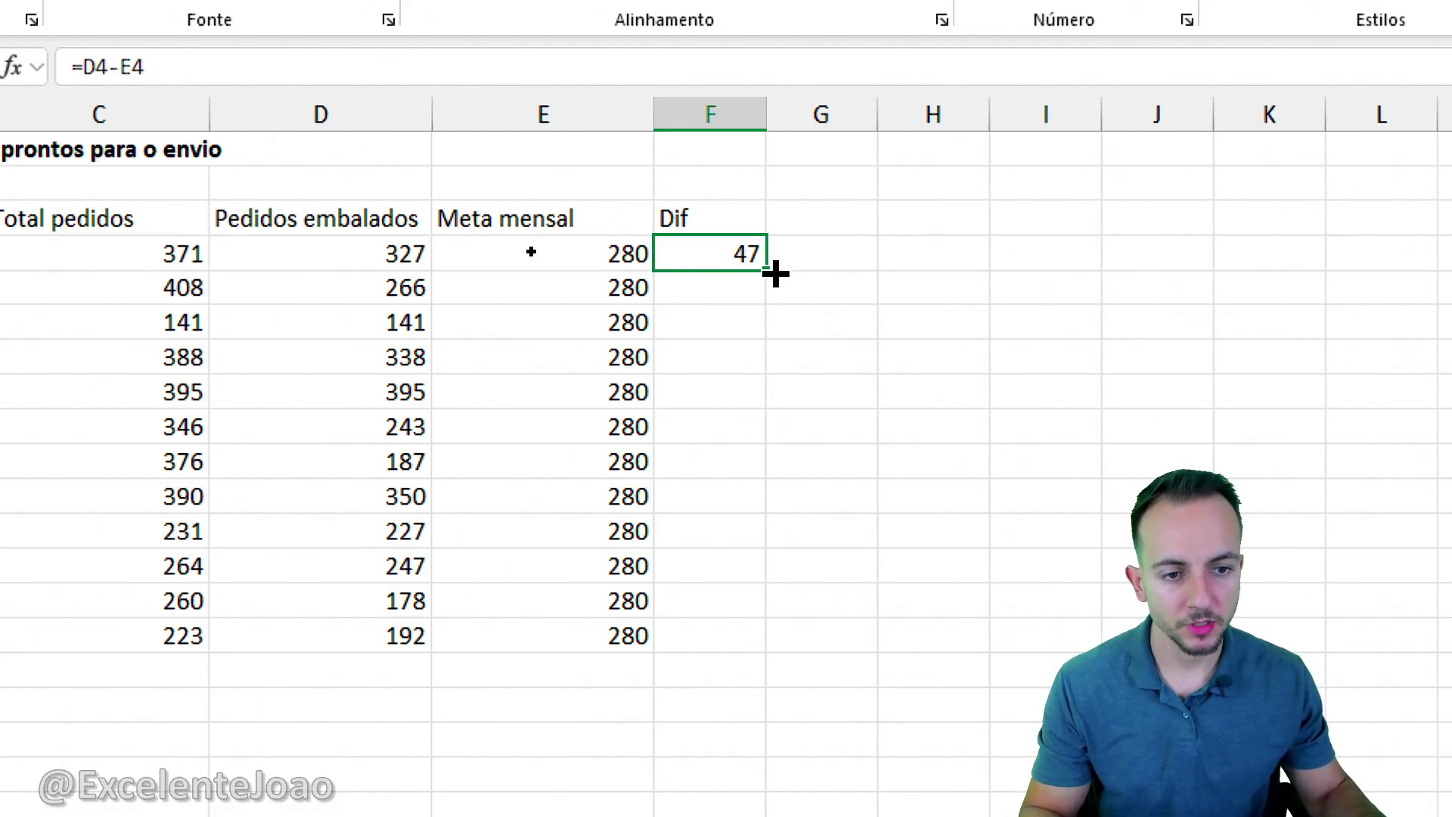
mouse_move(767, 270)
left_mouse_down()
mouse_move(719, 655)
mouse_move(717, 643)
left_mouse_up()
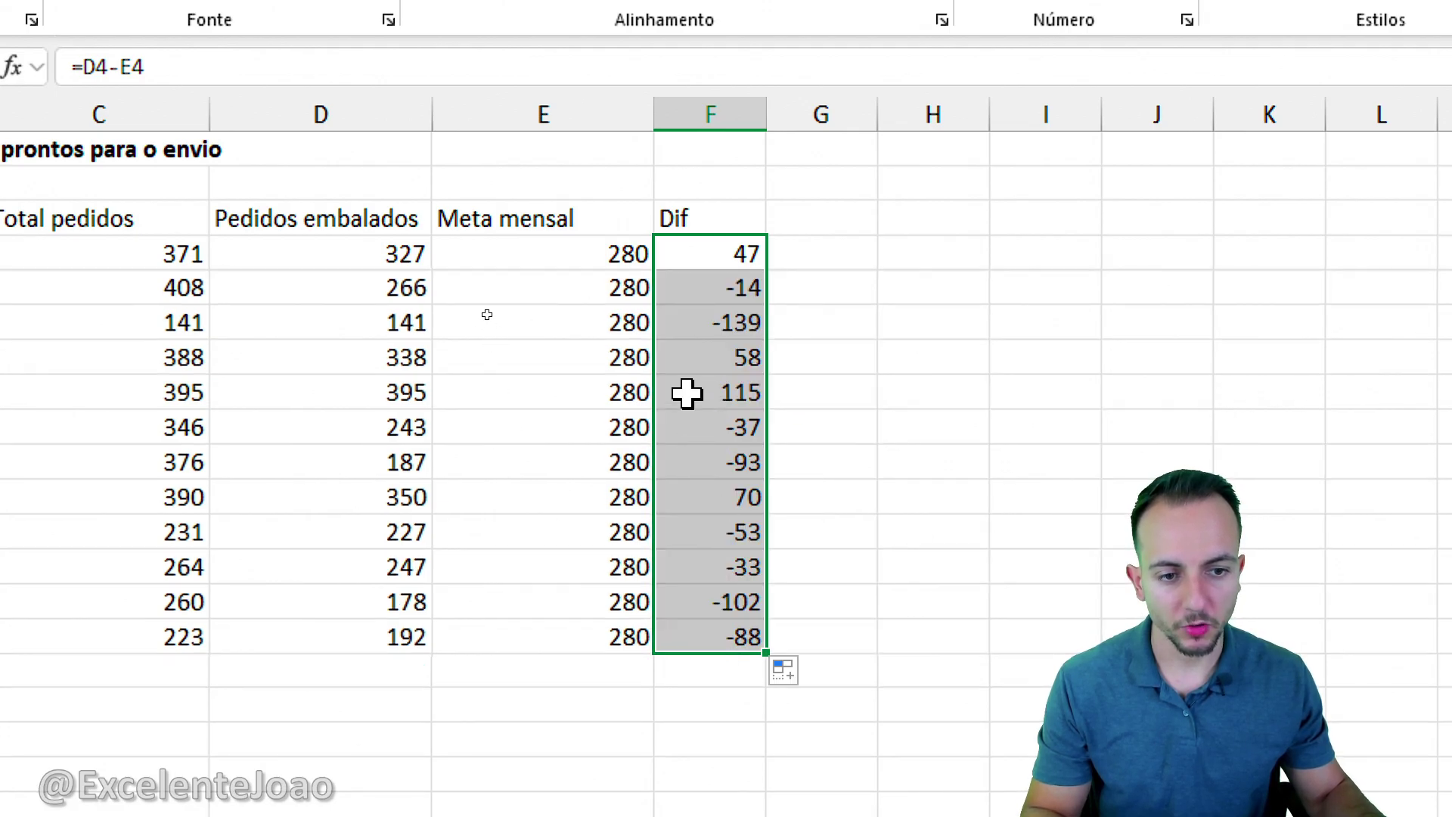
left_click(737, 387)
left_click(933, 438)
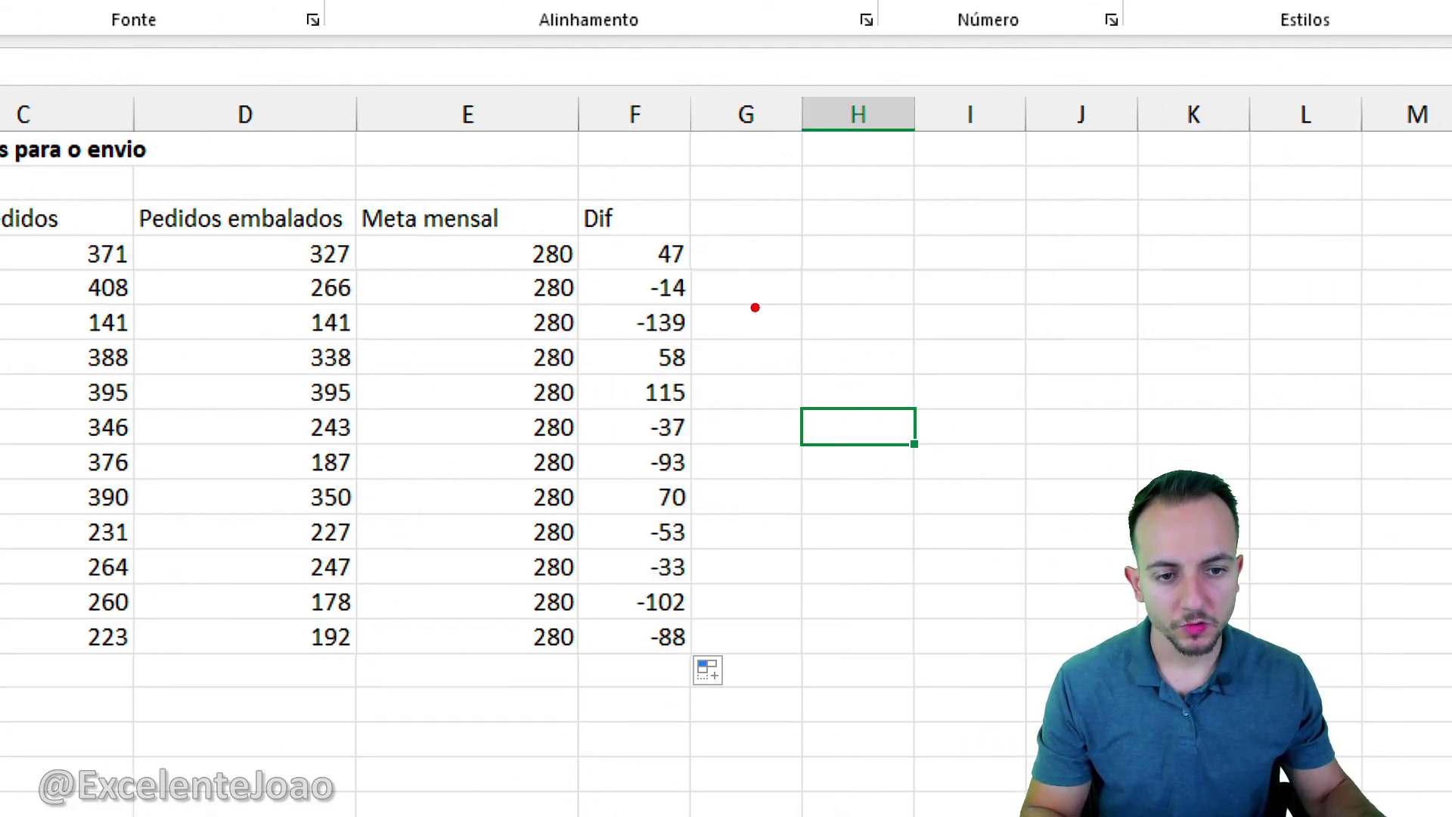
- Check the Dif column for the months in which packed orders fall short of the target
left_click_drag(701, 294, 692, 330)
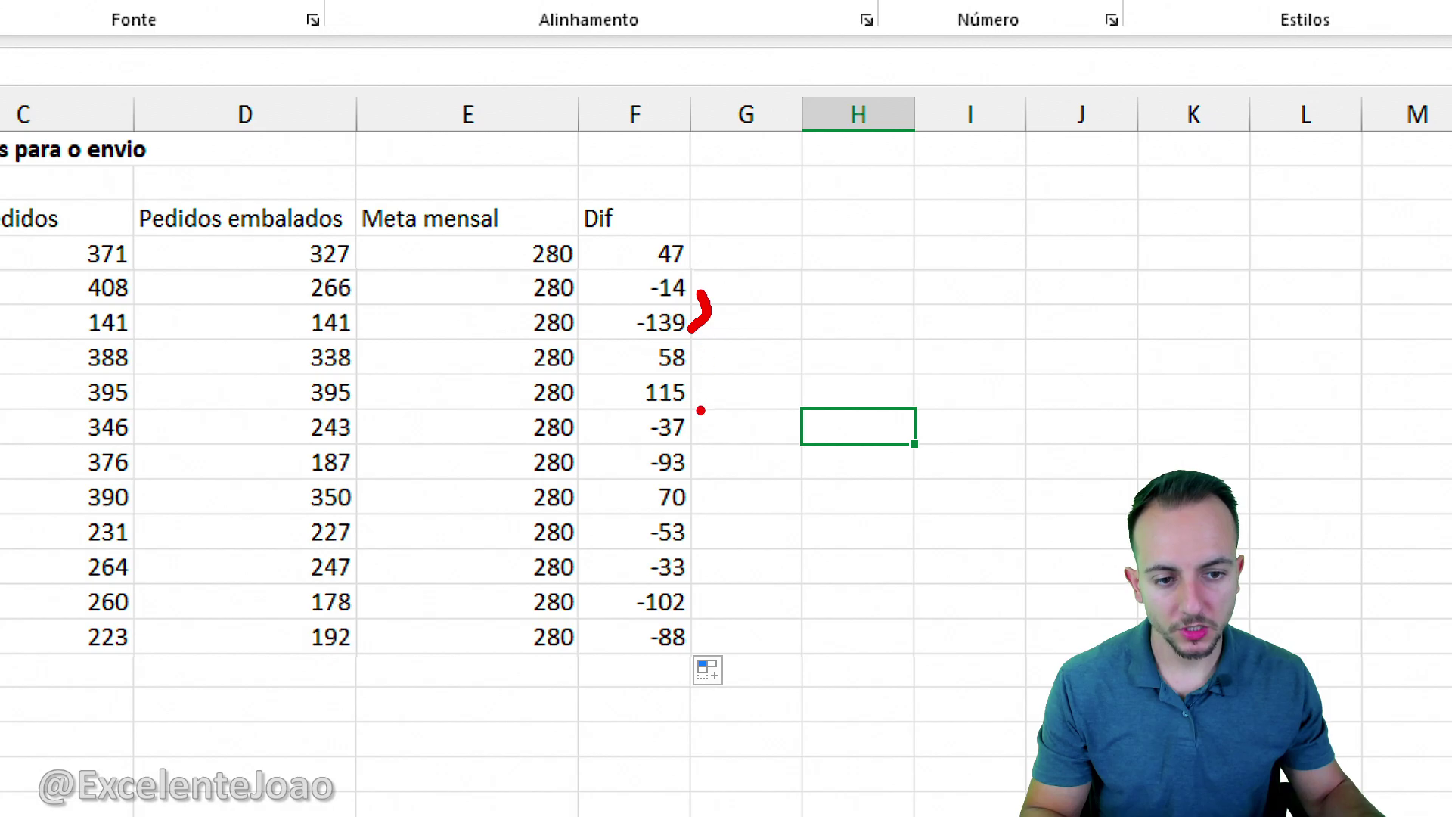
left_click_drag(701, 424, 693, 467)
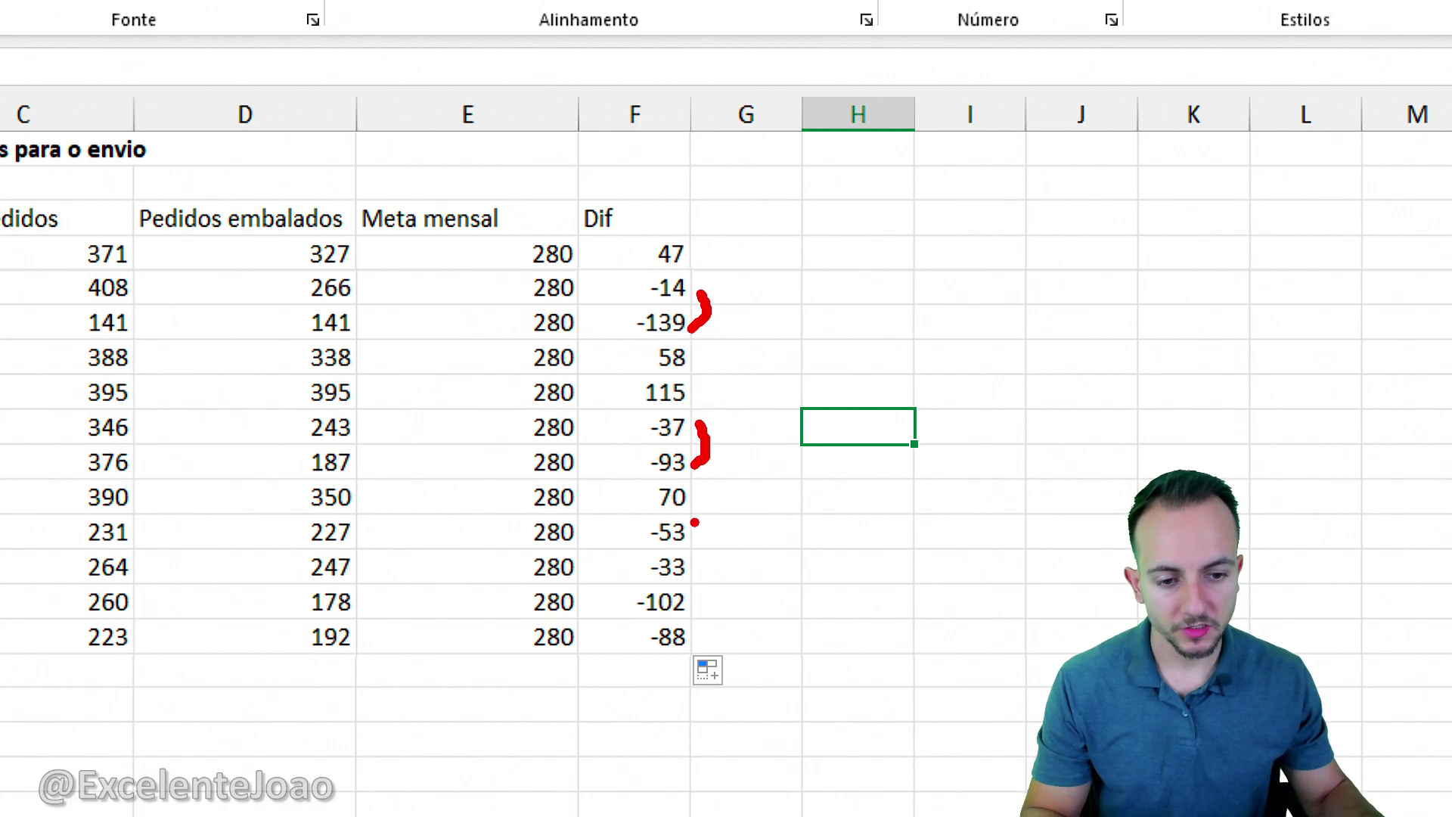
left_click_drag(701, 551, 697, 647)
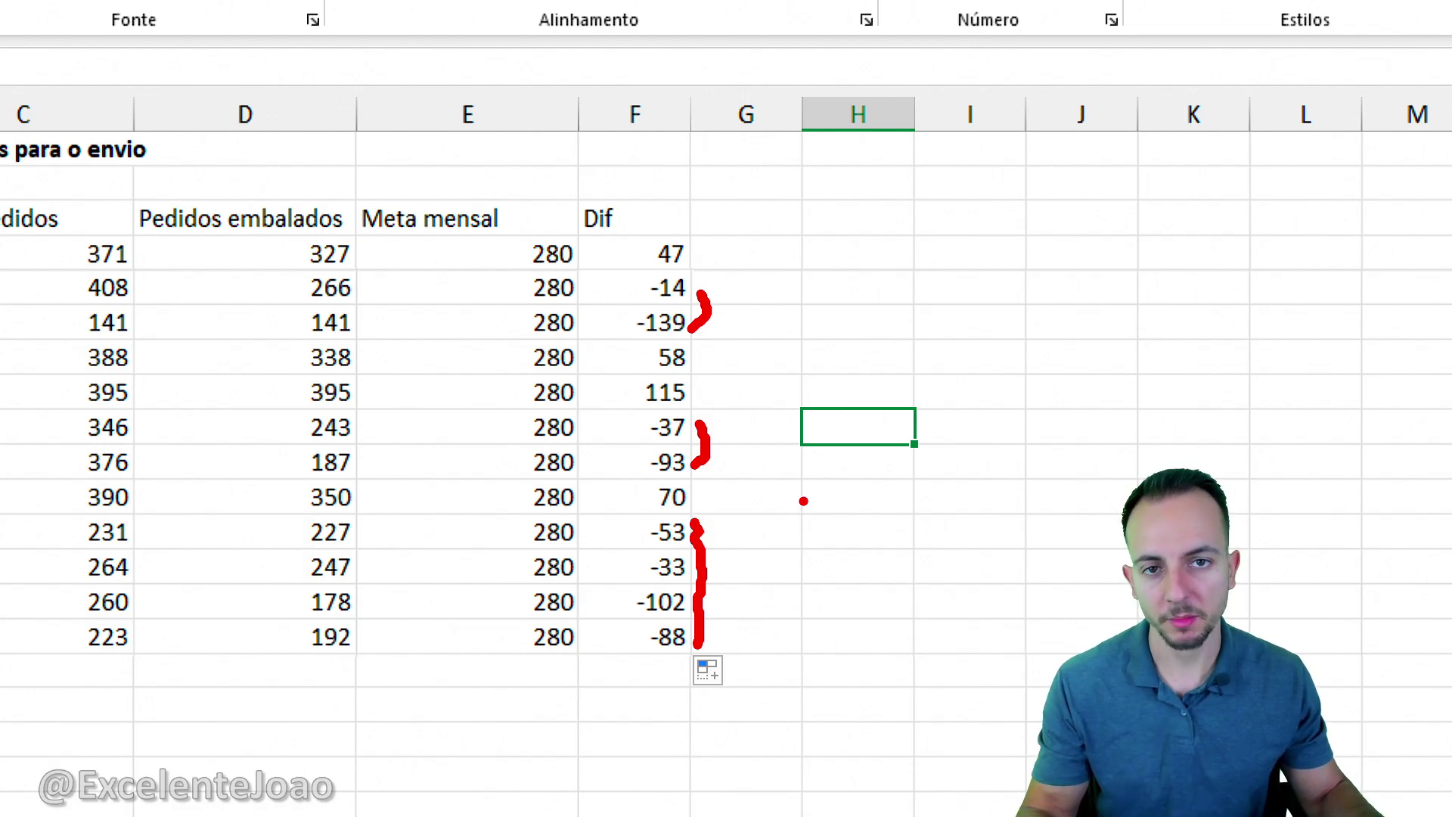
key("Escape")
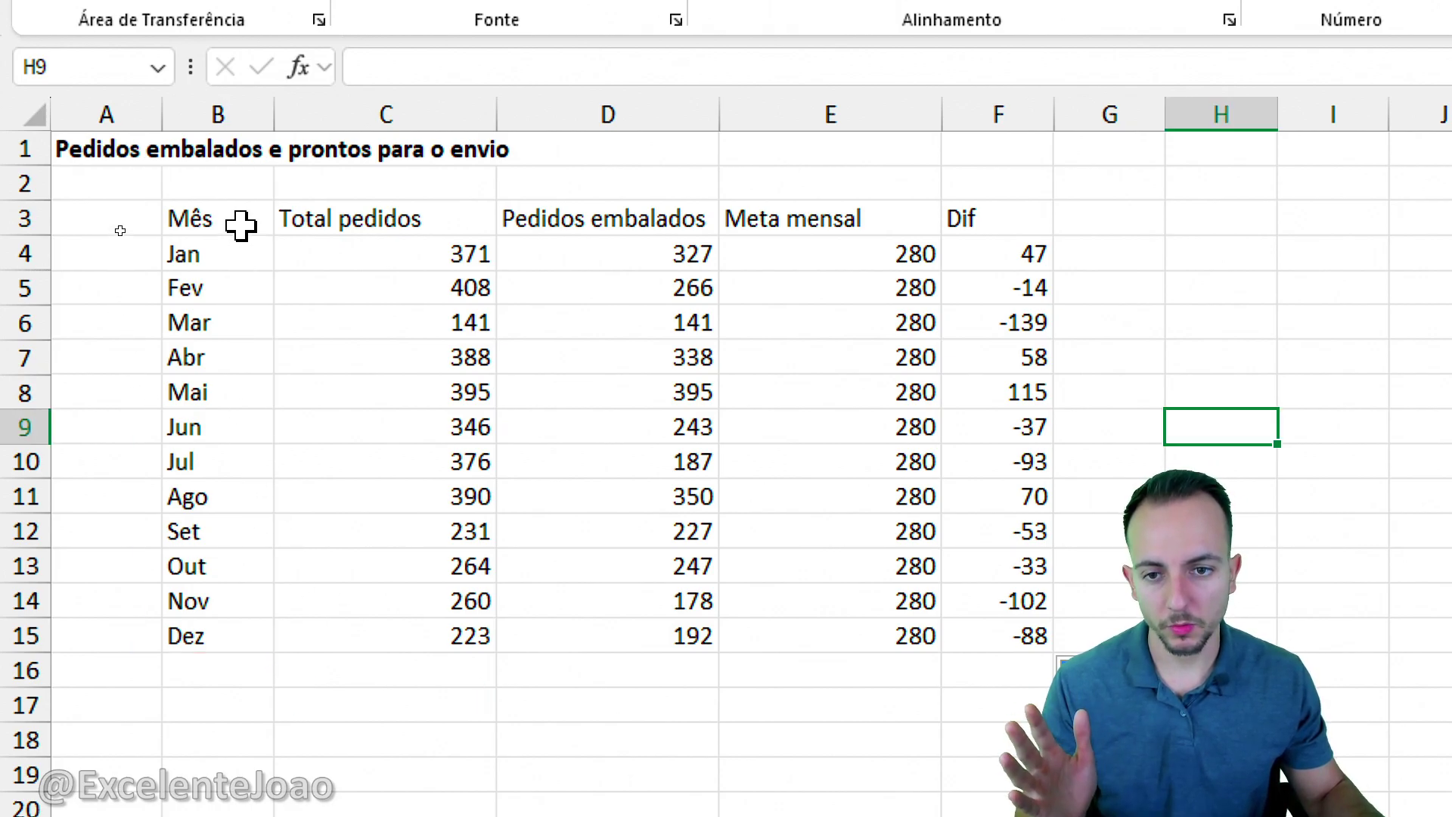
- Insert a 2D clustered column chart from the Mês, Pedidos embalados and Meta mensal columns, rows 3 to 15
left_click_drag(241, 226, 233, 637)
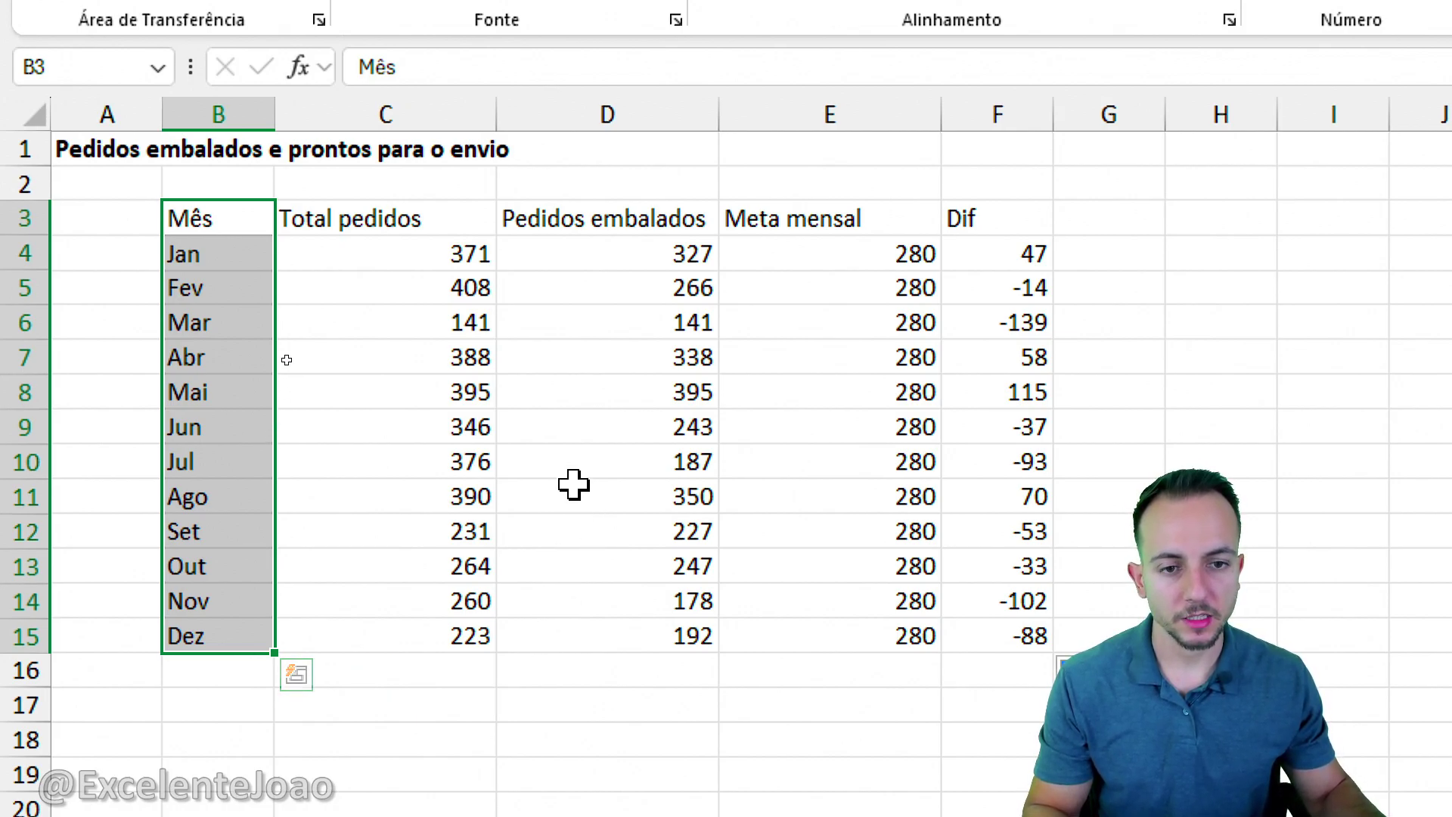
left_click_drag(658, 220, 659, 635)
left_click_drag(811, 223, 817, 636)
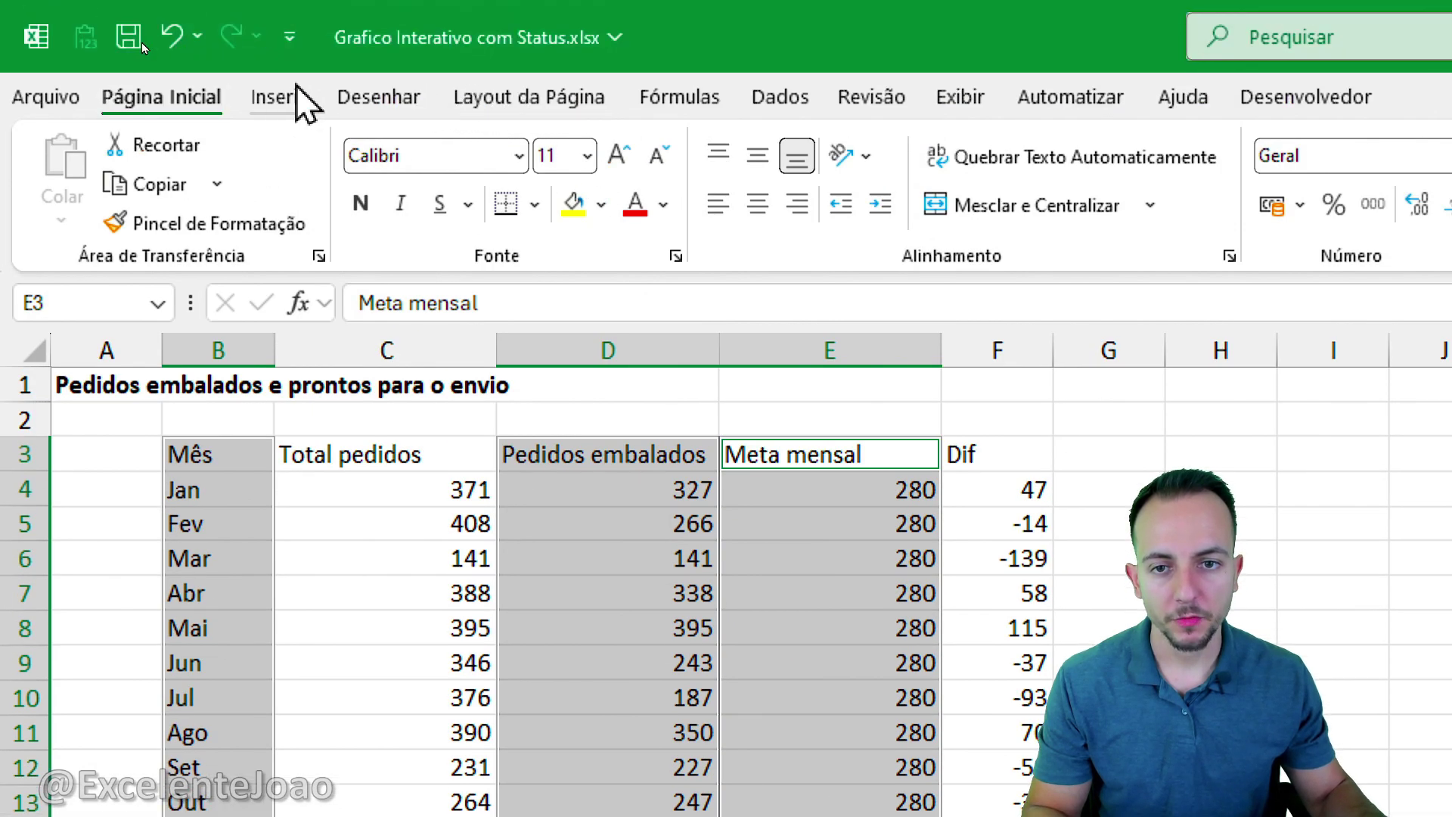
left_click(279, 102)
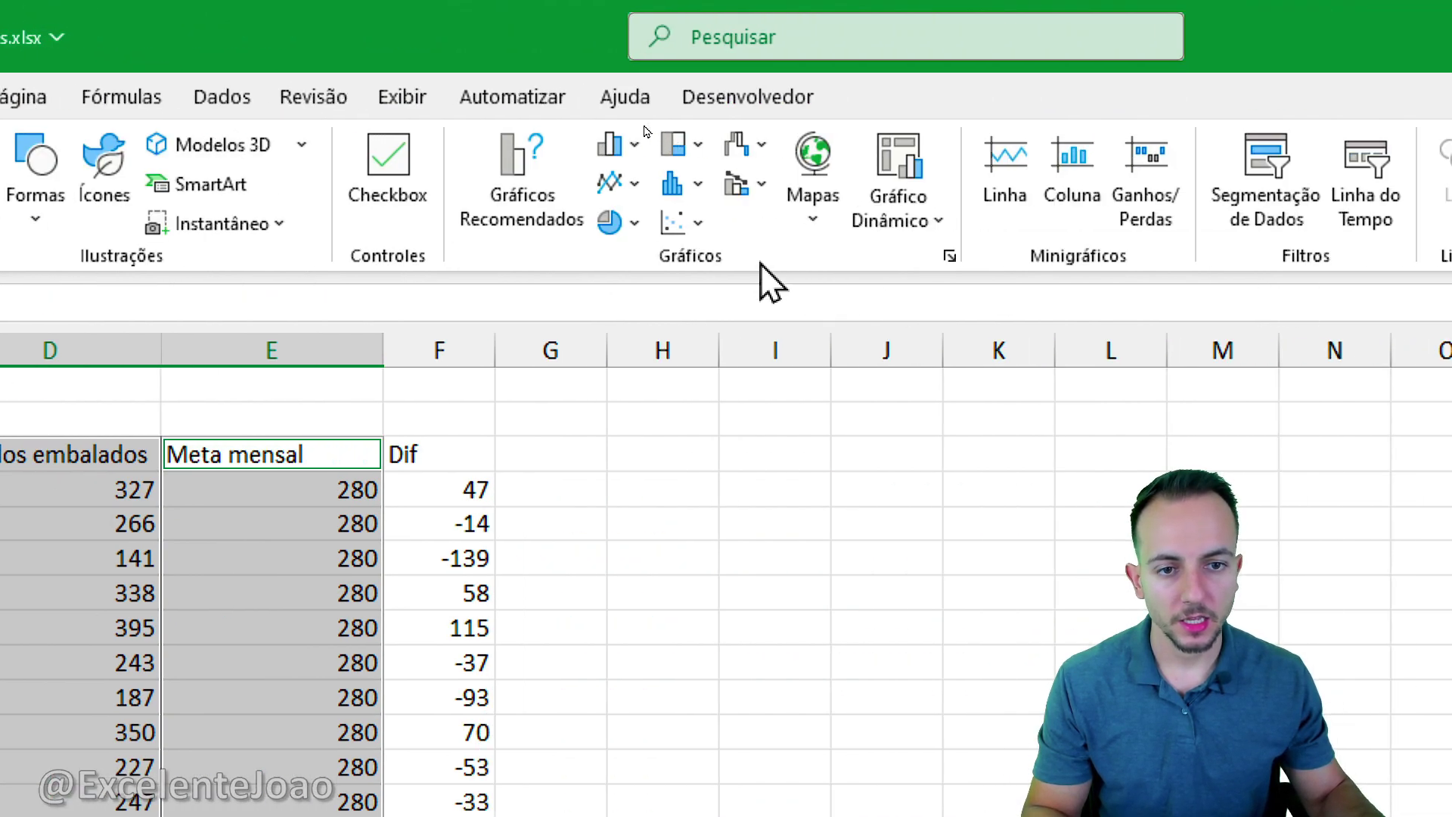
left_click(631, 155)
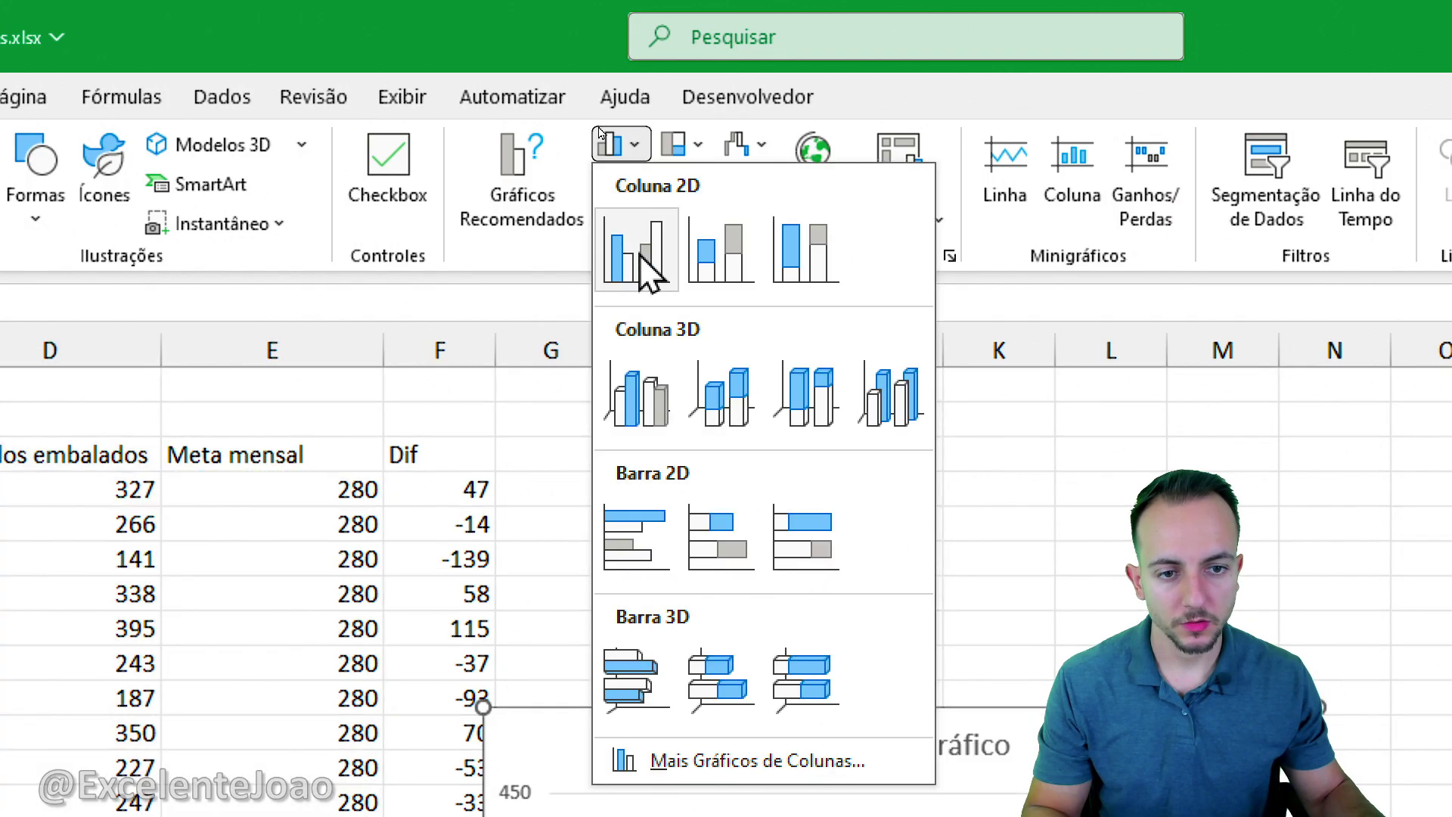
left_click(641, 257)
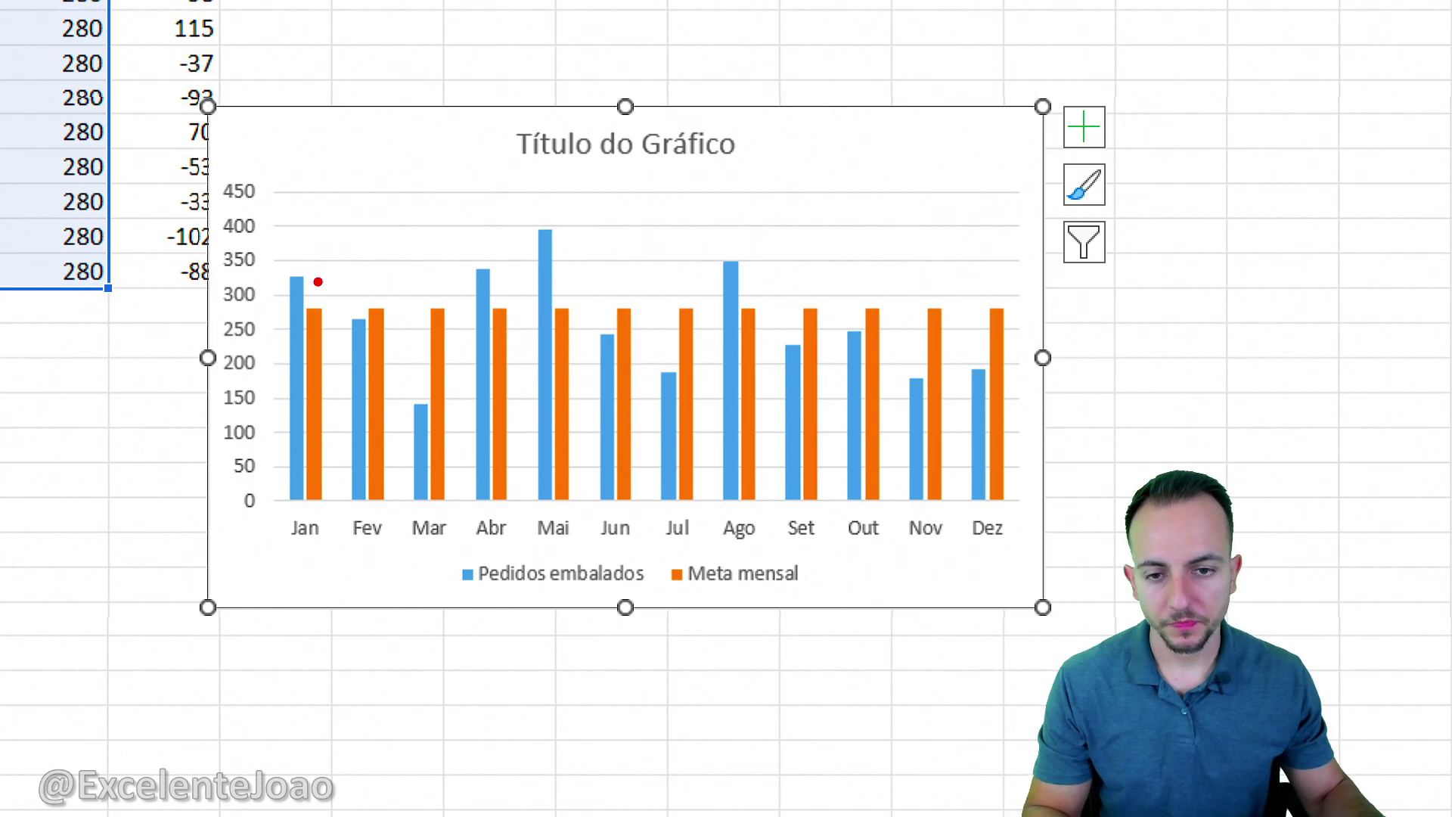
- Examine the chart's Pedidos embalados and Meta mensal bars for the first months of the year
left_click_drag(350, 304, 376, 242)
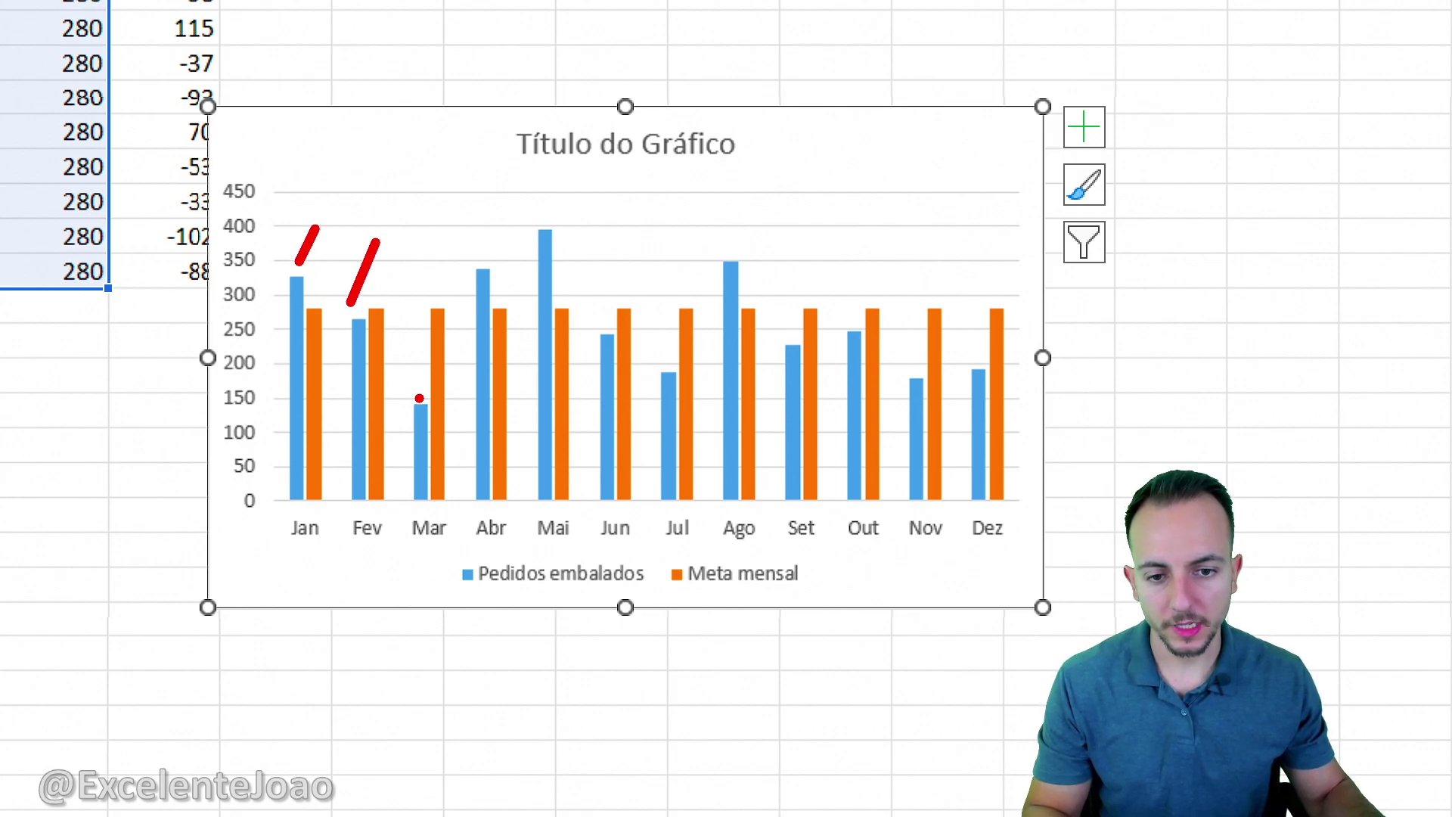
left_click_drag(419, 398, 428, 355)
key("ctrl+z")
key("ctrl+z")
key("ctrl+z")
key("ctrl+z")
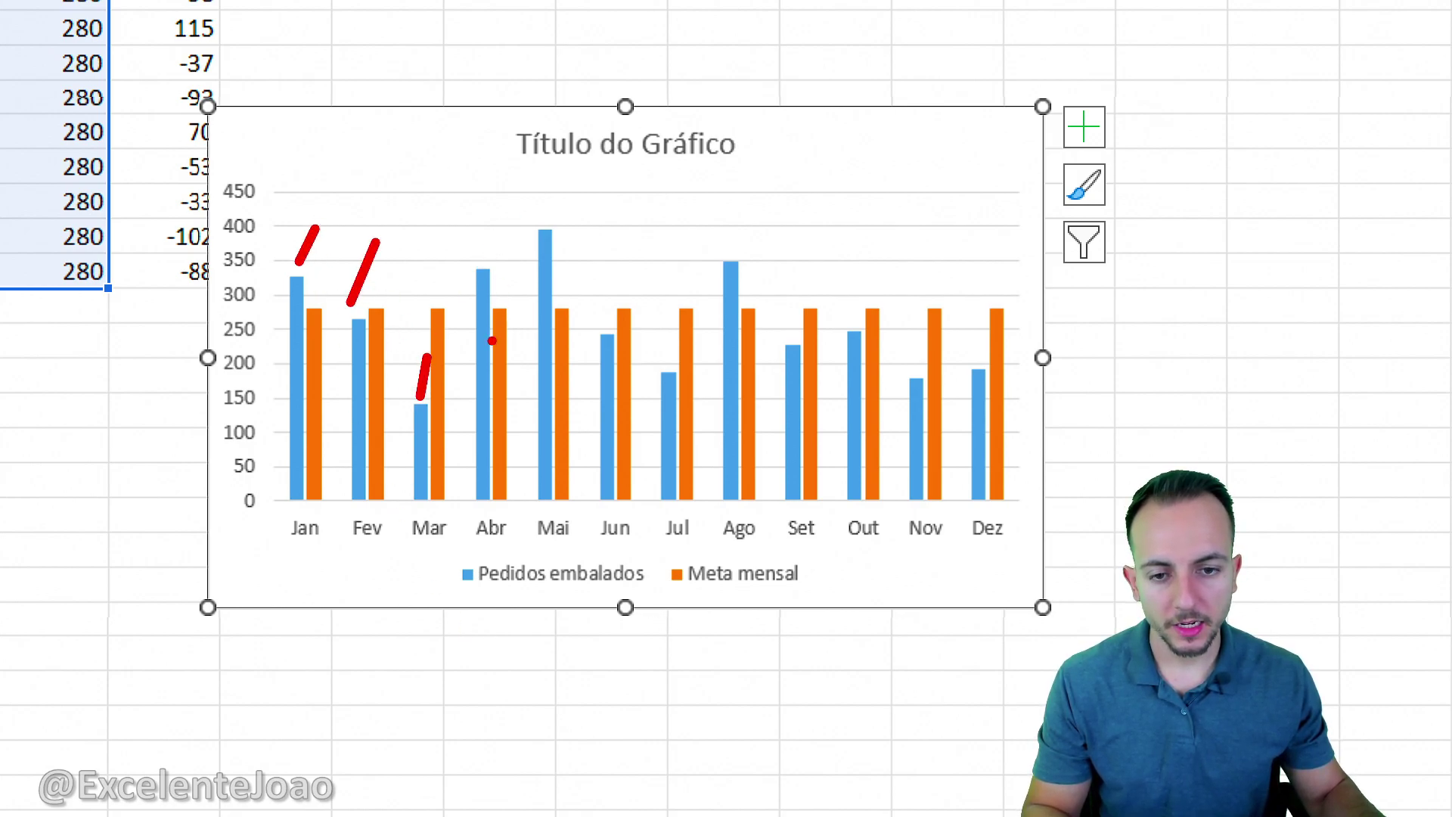
left_click_drag(339, 283, 354, 267)
left_click_drag(379, 312, 410, 274)
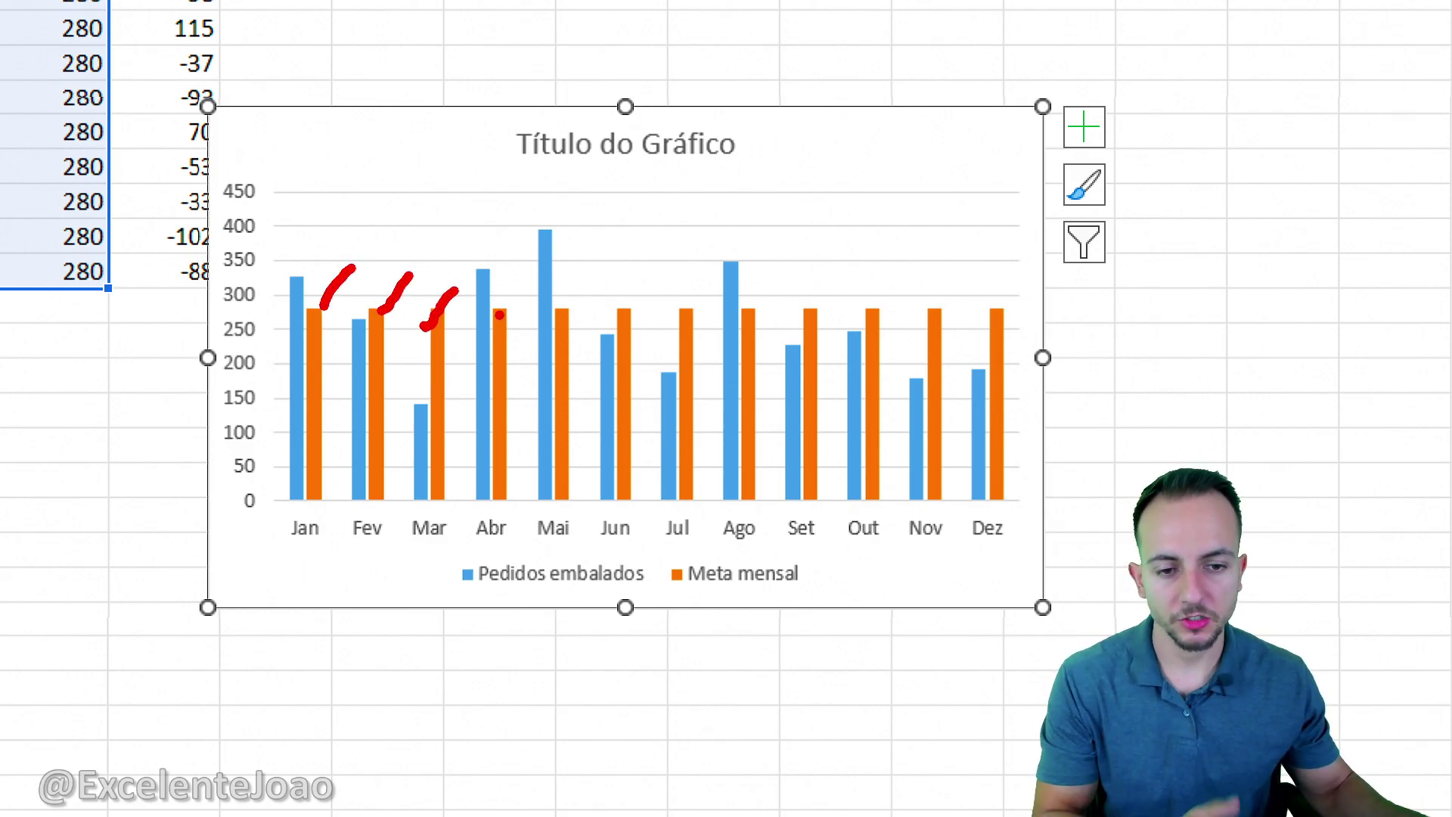
key("Escape")
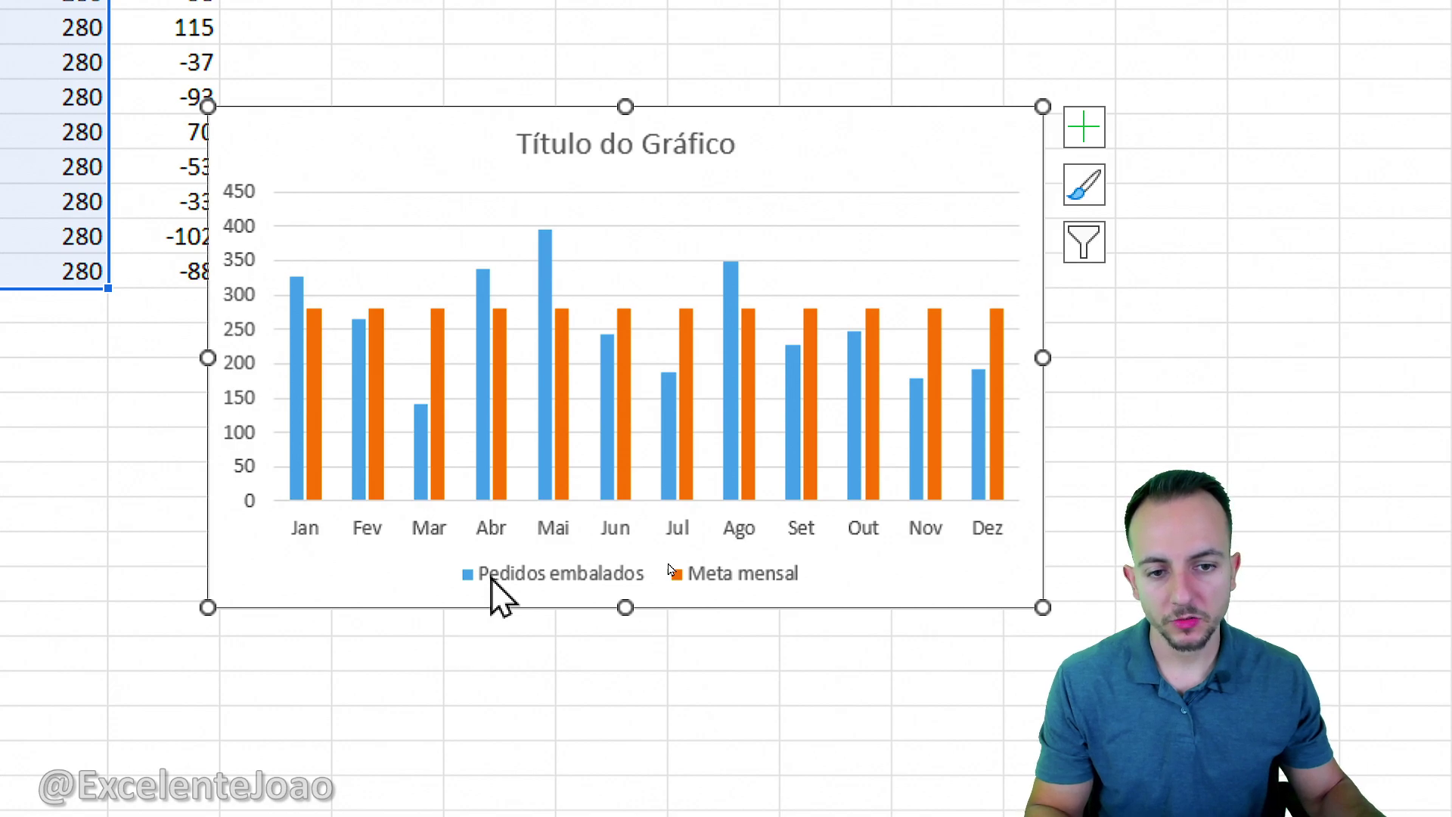
- Compare the April and July packed-orders bars with their target bars to judge whether each month met the target
key("ctrl+2")
left_click_drag(479, 257, 532, 165)
key("ctrl+z")
key("ctrl+z")
key("ctrl+z")
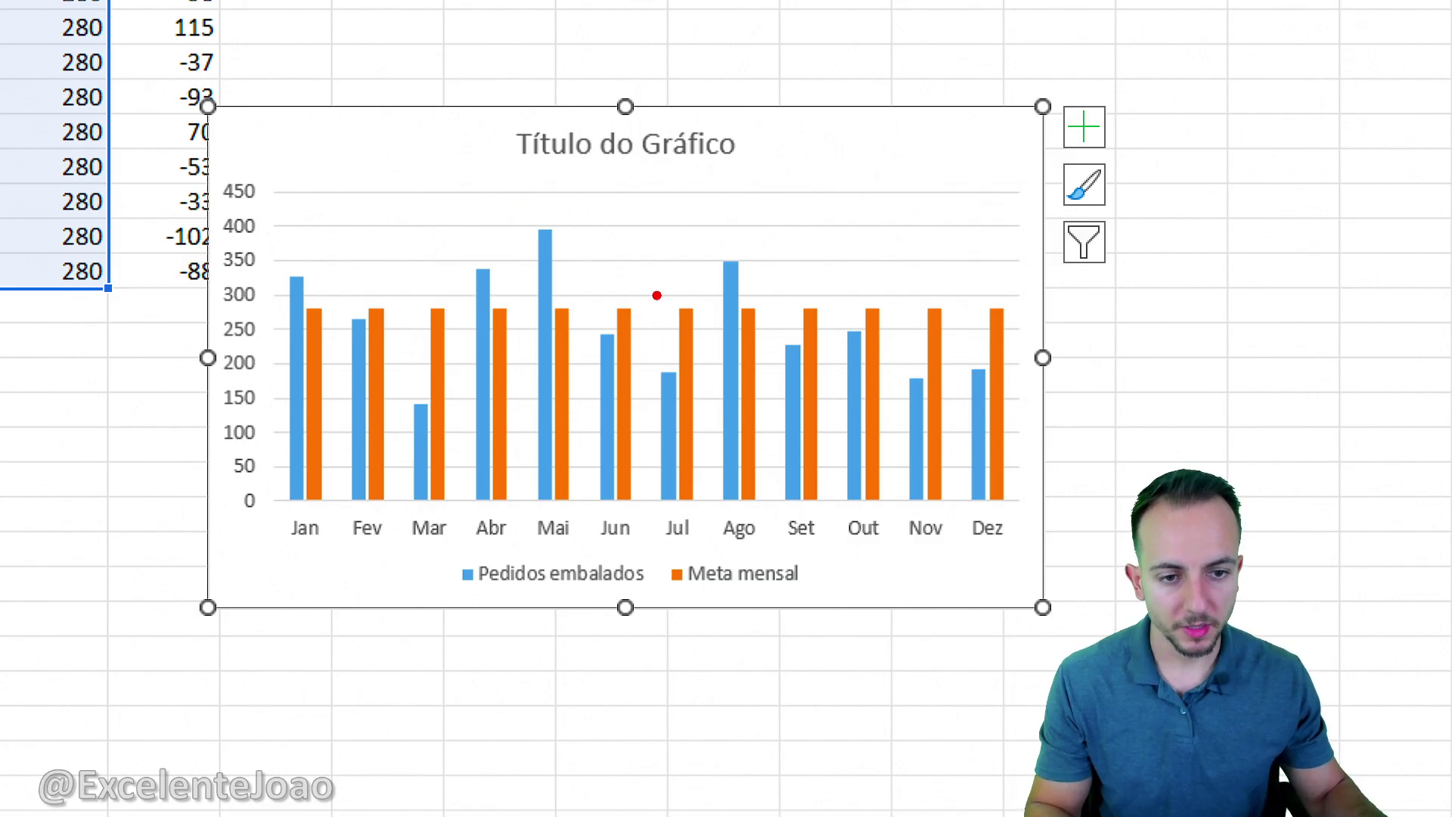
left_click_drag(646, 284, 711, 440)
mouse_move(659, 258)
left_mouse_down()
mouse_move(709, 215)
mouse_move(703, 265)
left_mouse_up()
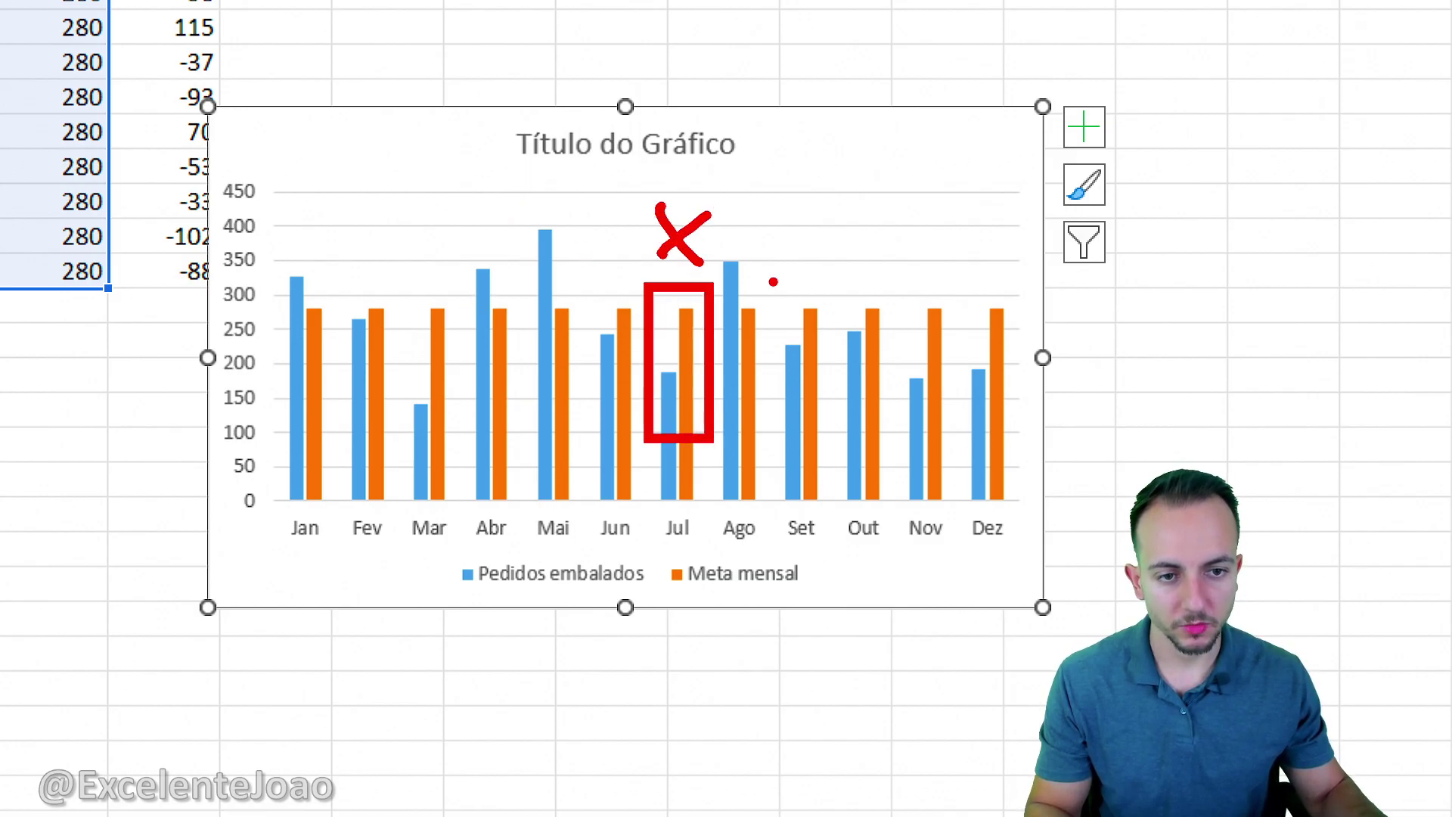
key("Escape")
- Move the chart up clear of the Dif column, widen it to the end of column S and make it taller
key("ctrl+4")
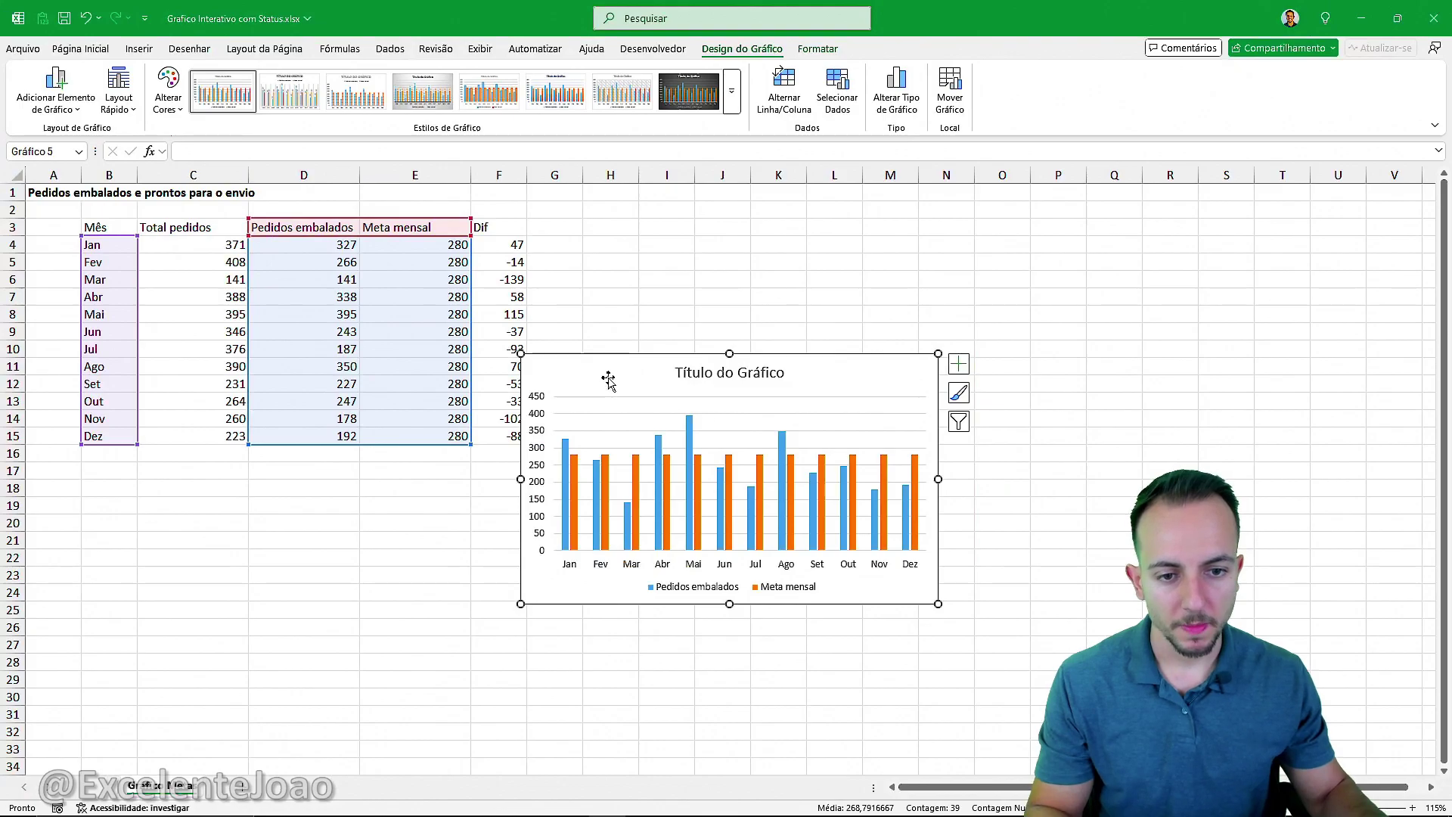
mouse_move(617, 361)
left_mouse_down()
mouse_move(661, 341)
mouse_move(680, 220)
left_mouse_up()
key("ctrl+4")
key("ctrl+2")
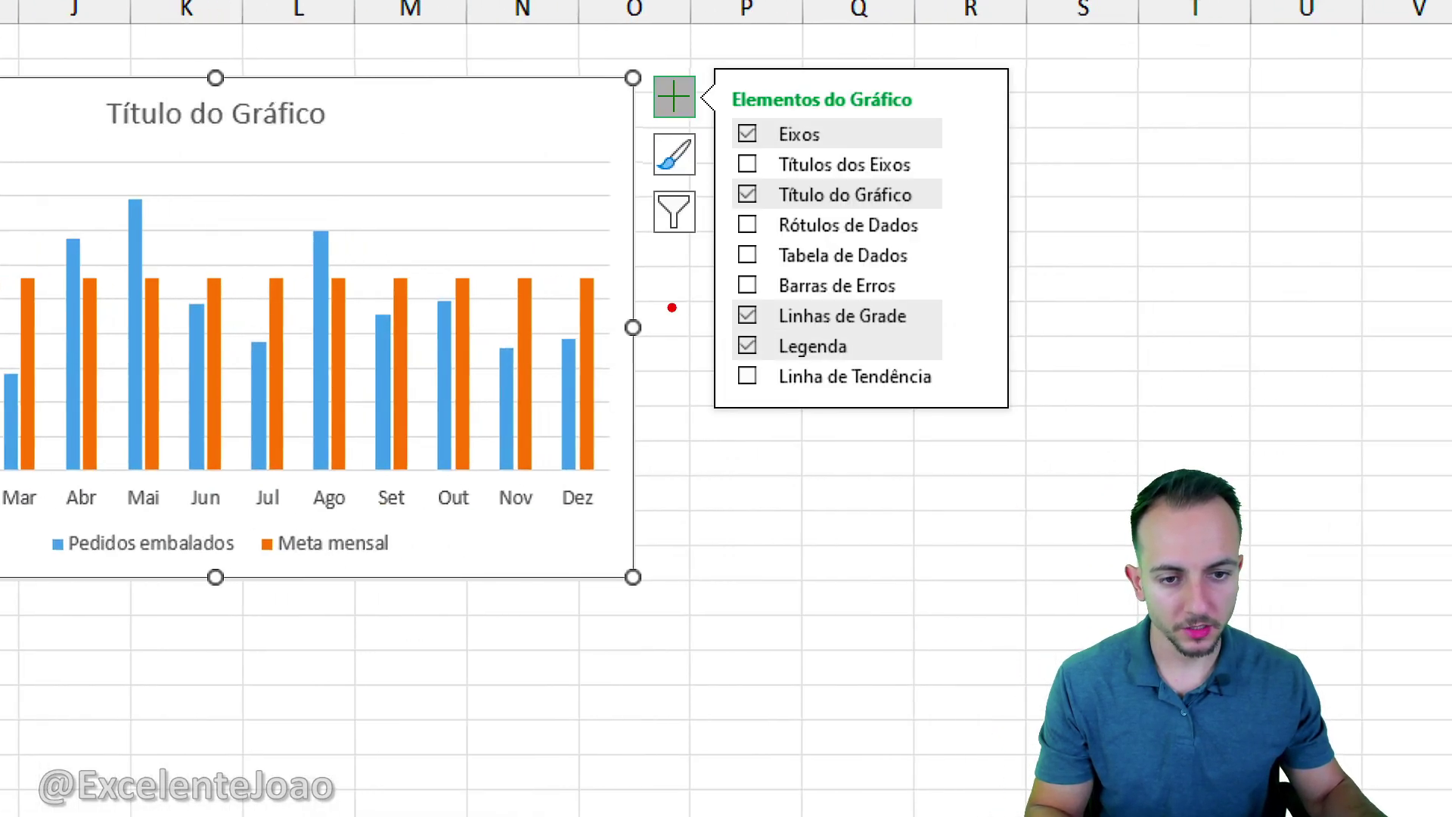
left_click_drag(652, 304, 660, 304)
left_click_drag(624, 382, 821, 416)
key("Escape")
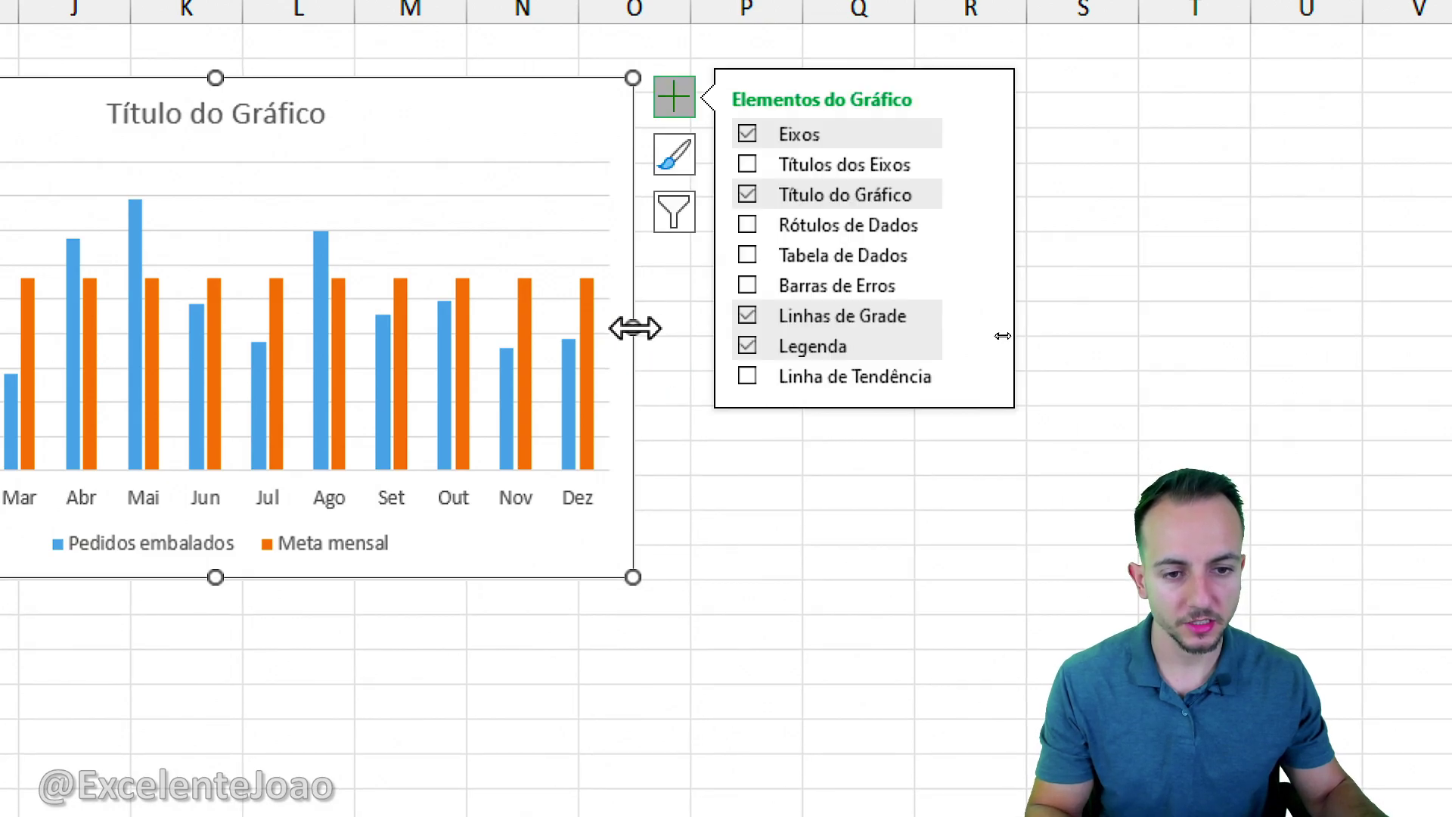
mouse_move(633, 328)
left_mouse_down()
mouse_move(1441, 327)
mouse_move(1031, 353)
left_mouse_up()
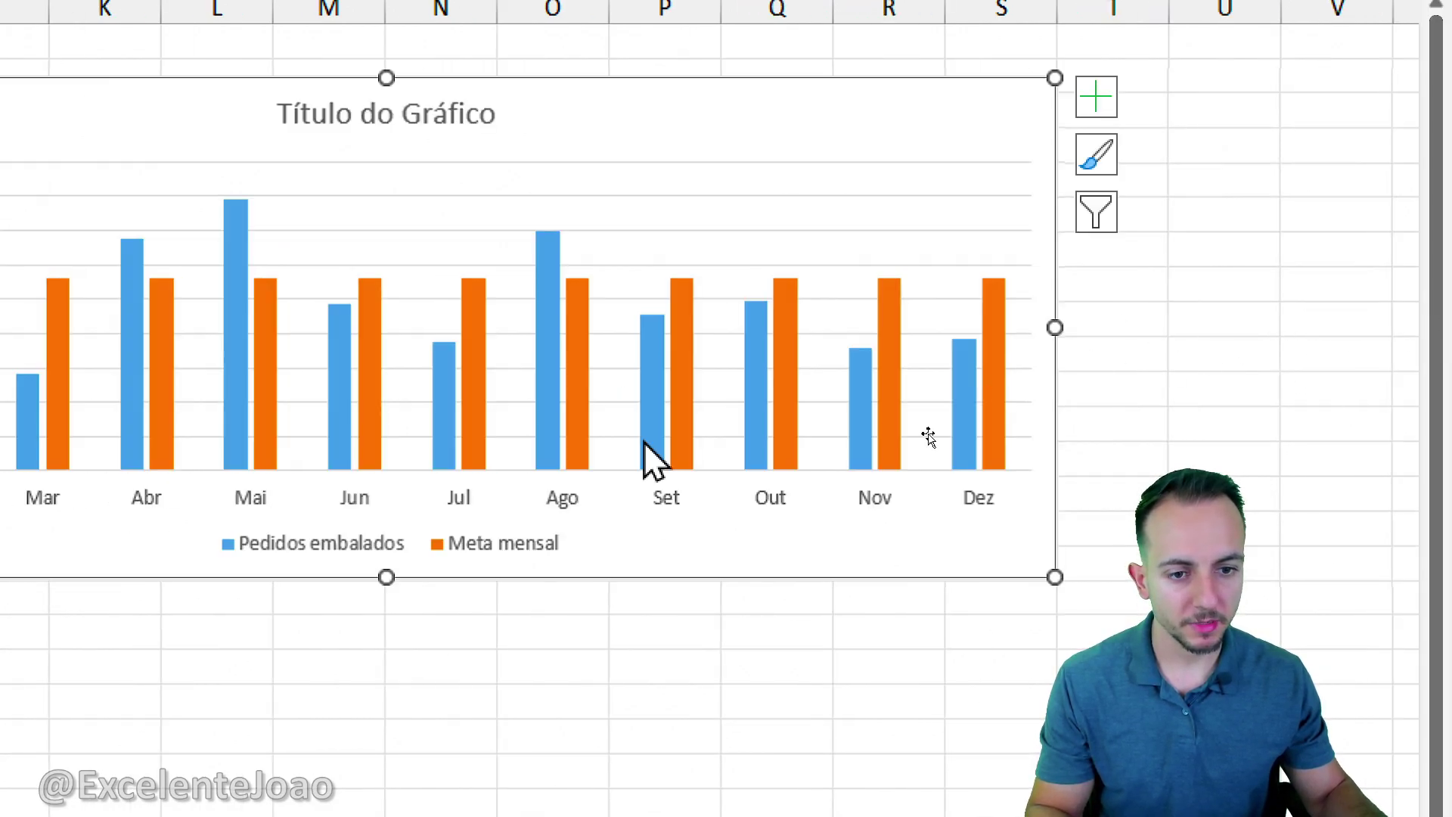
left_click_drag(586, 577, 566, 683)
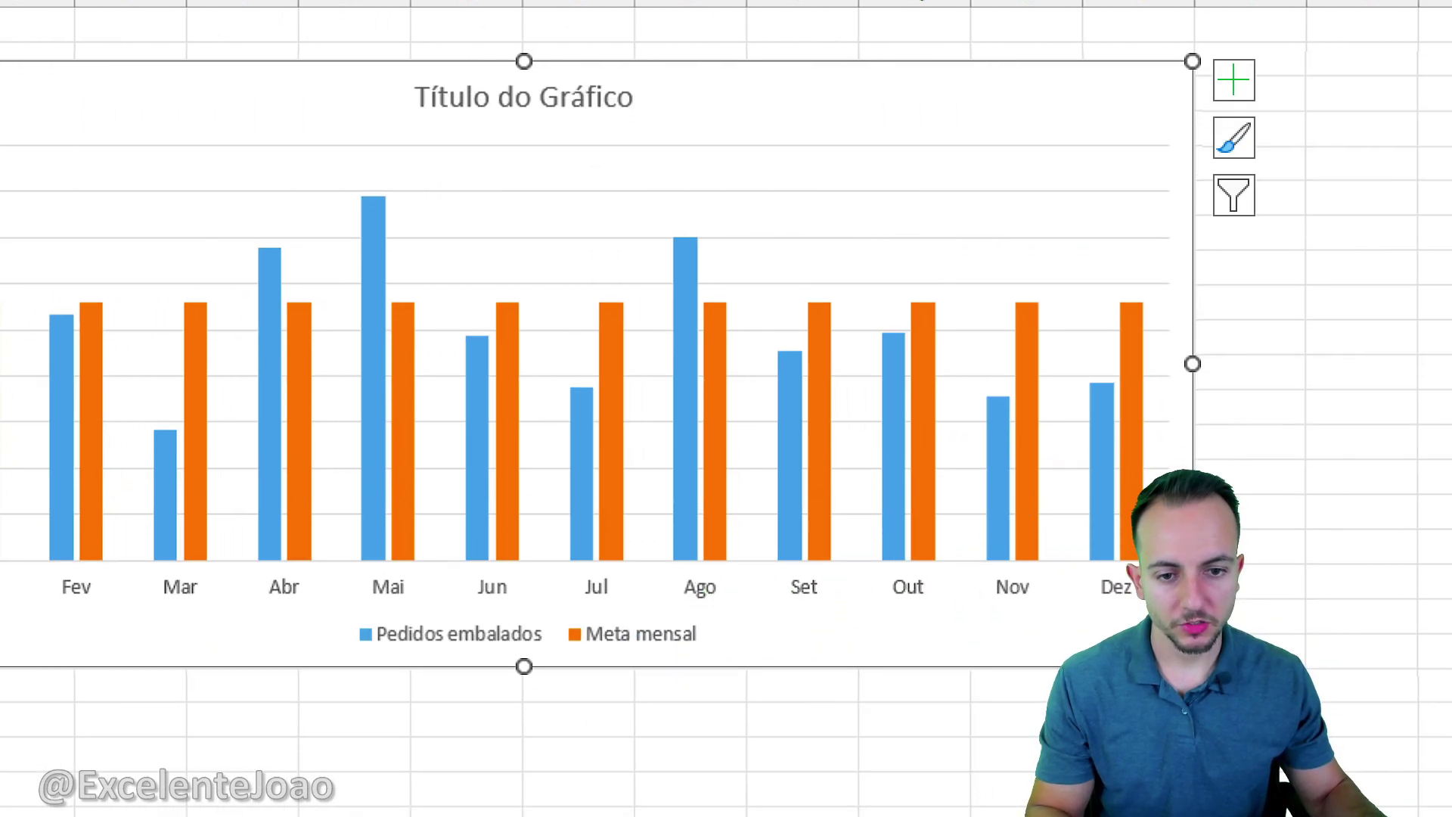
- Compare June's packed-orders bar with its monthly target bar in the enlarged chart
key("ctrl+2")
mouse_move(476, 315)
left_mouse_down()
mouse_move(475, 245)
mouse_move(553, 220)
left_mouse_up()
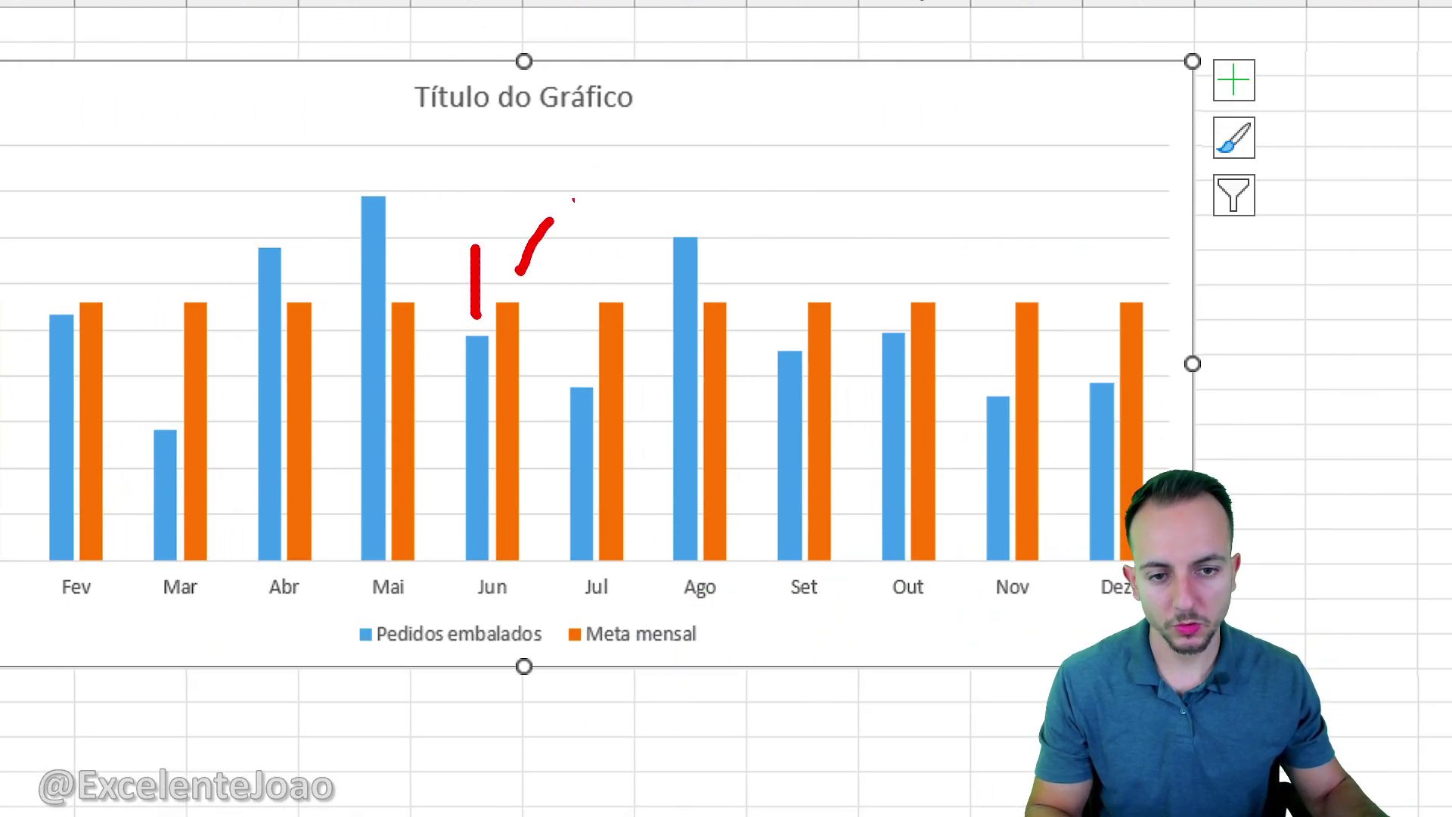